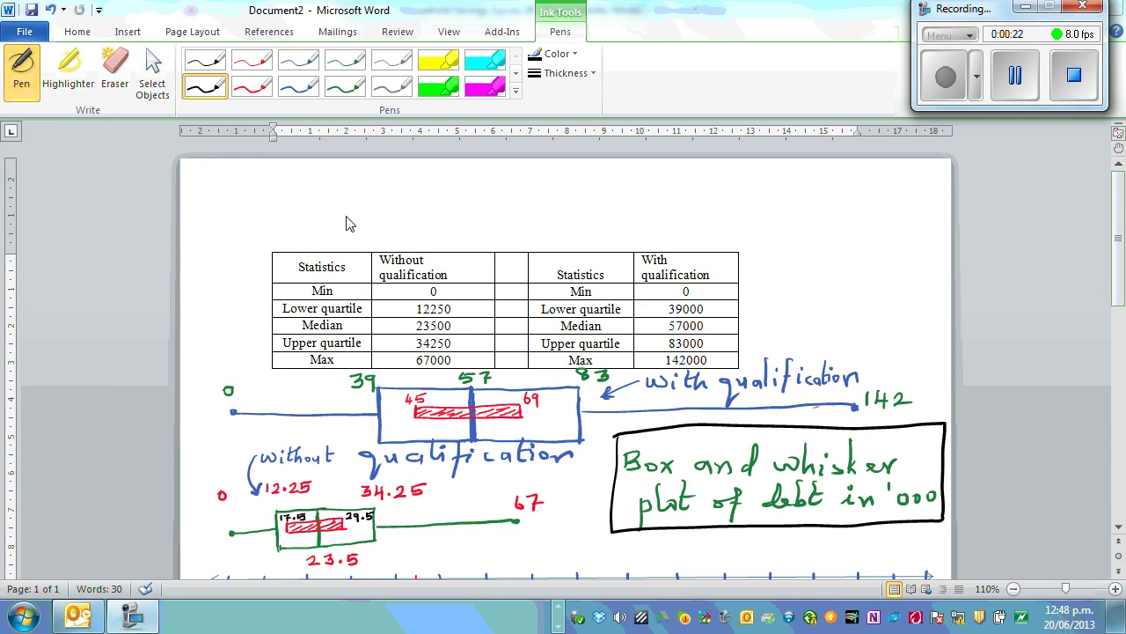
Exit Pen mode with Esc so no more ink is written on the statistics page.
key(Escape)
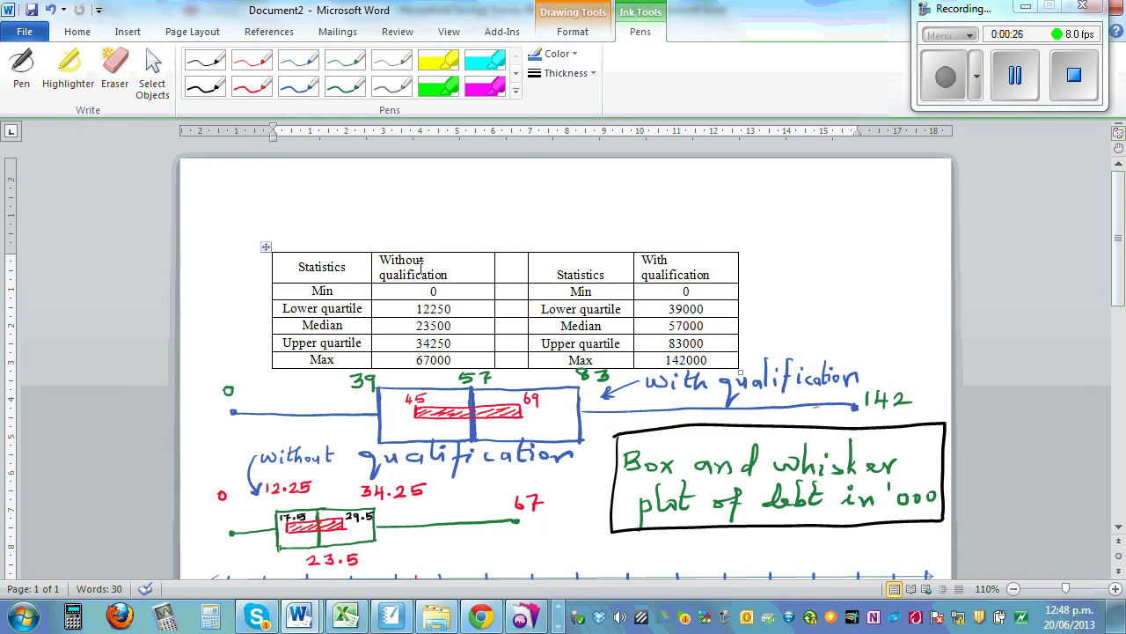
Switch to the blue pen and handwrite a circled 'debts' label above the statistics table.
click(298, 86)
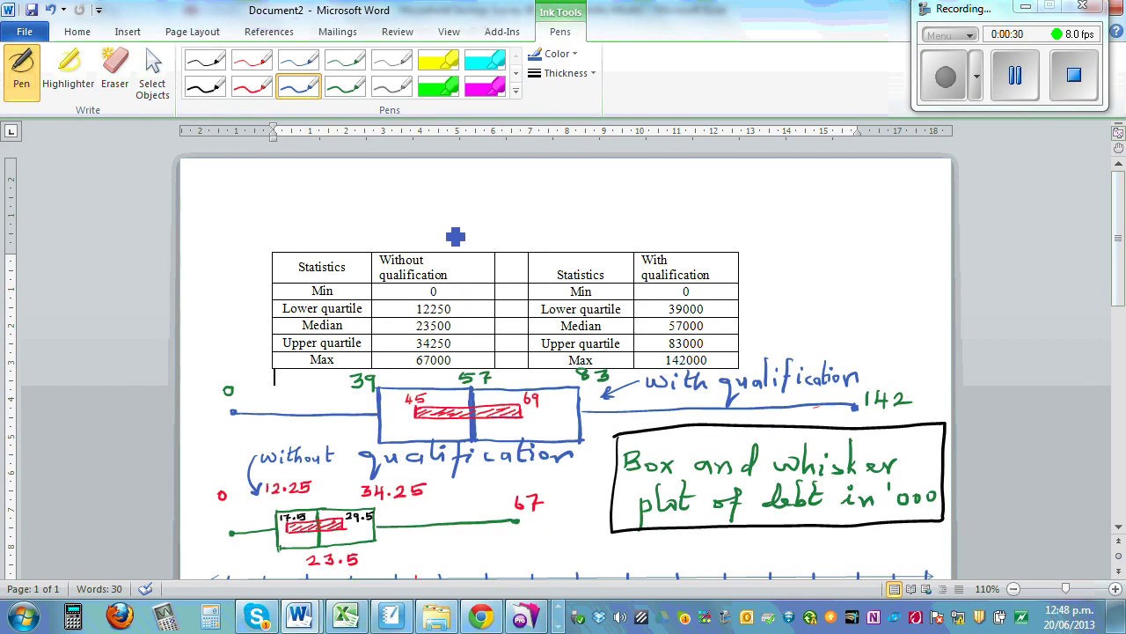
mouse_move(457, 234)
mouse_down()
mouse_move(513, 230)
mouse_move(521, 215)
mouse_move(555, 240)
mouse_move(533, 207)
mouse_move(473, 206)
mouse_move(444, 236)
mouse_move(479, 261)
mouse_move(556, 258)
mouse_move(532, 226)
mouse_up()
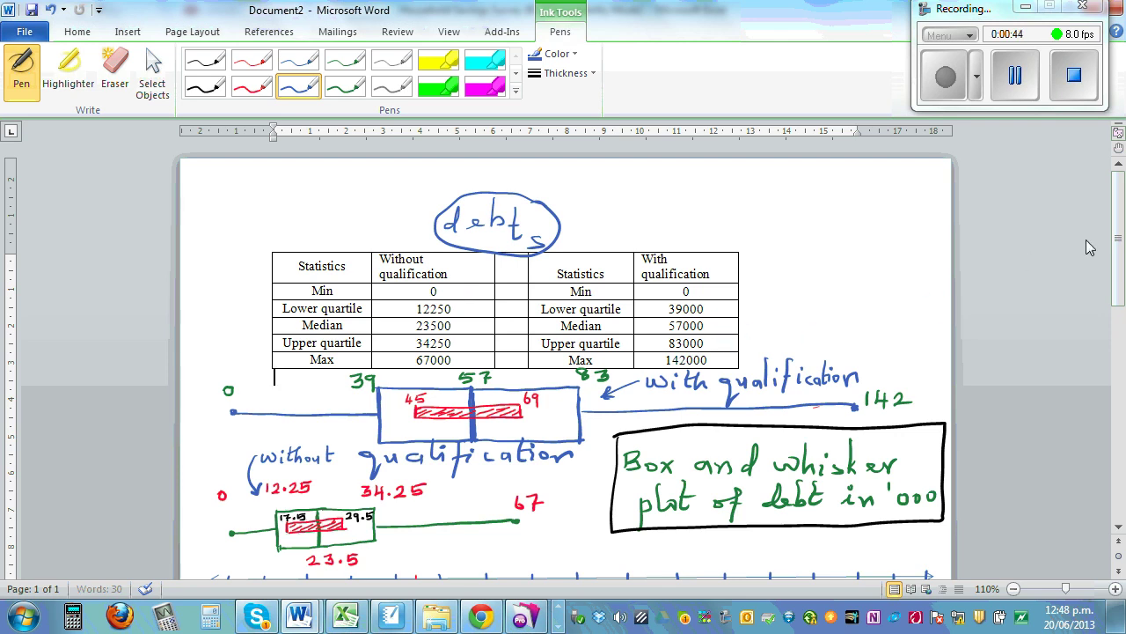
Retrace the red 69 on the upper box plot and extend the dash into an arrow toward 83.
scroll(1119, 243, down, 1)
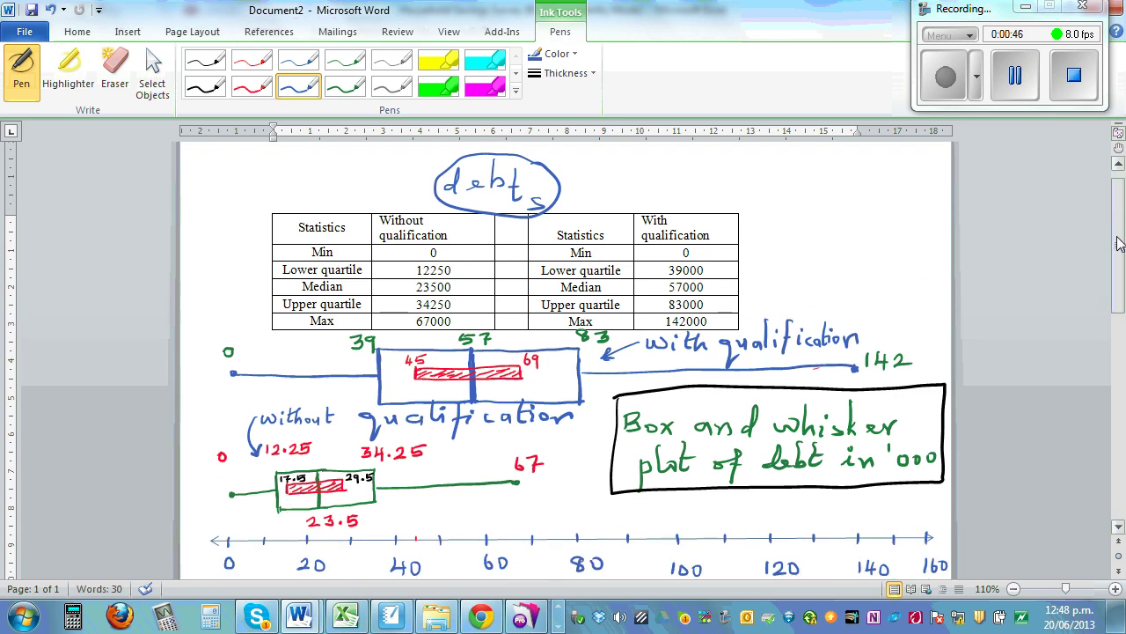
drag(1119, 243, 1120, 245)
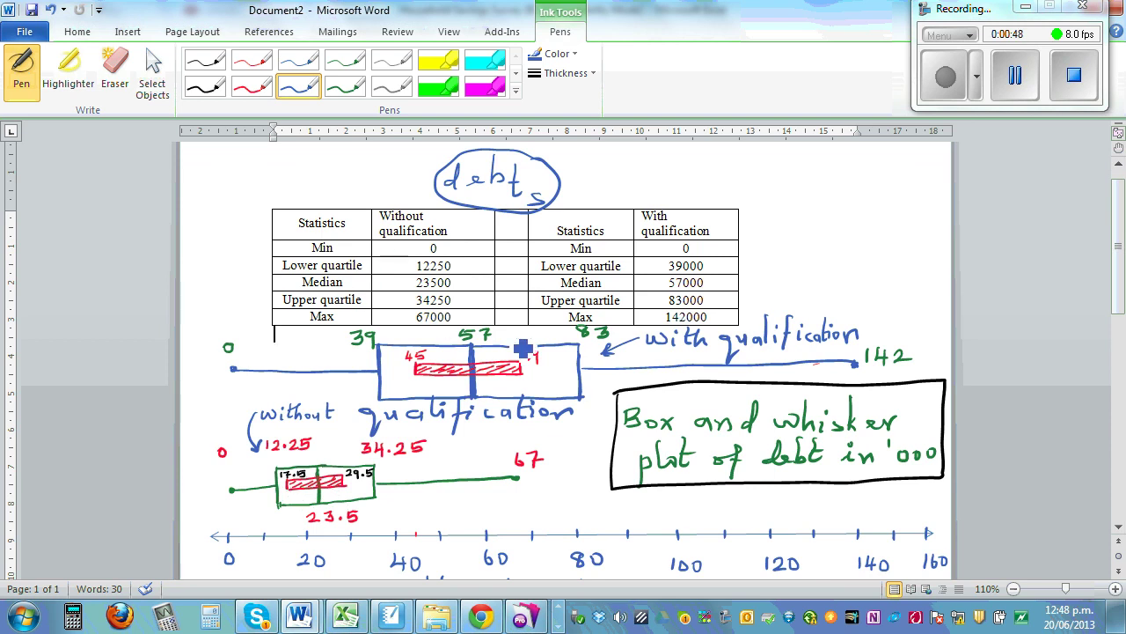
drag(533, 361, 528, 362)
drag(537, 353, 535, 363)
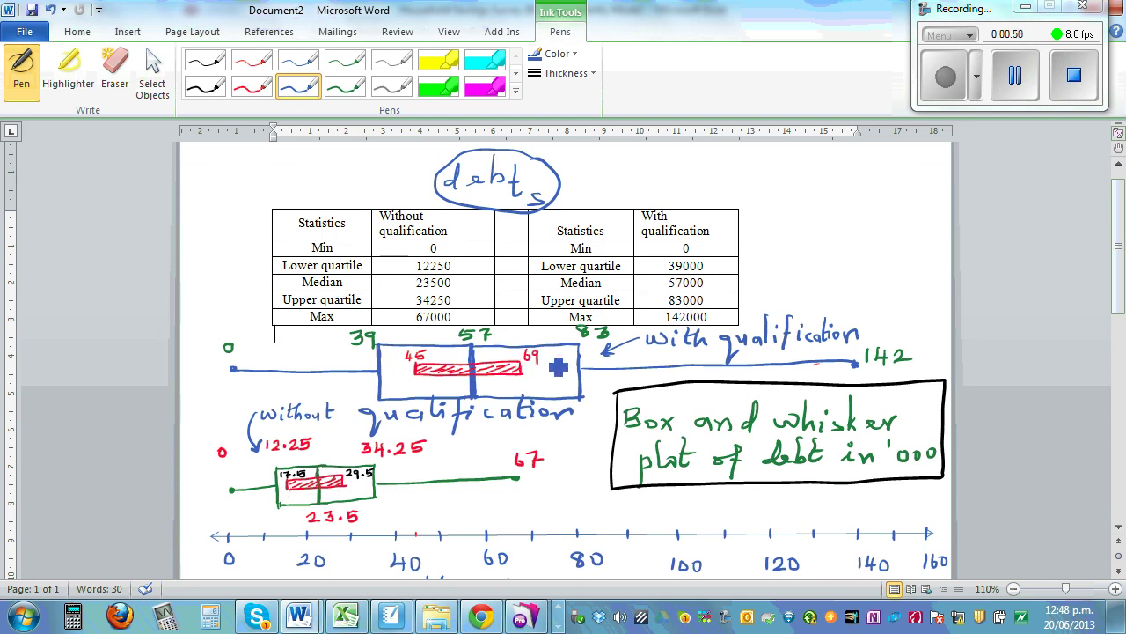
mouse_move(616, 355)
mouse_down()
mouse_move(653, 346)
mouse_move(615, 360)
mouse_up()
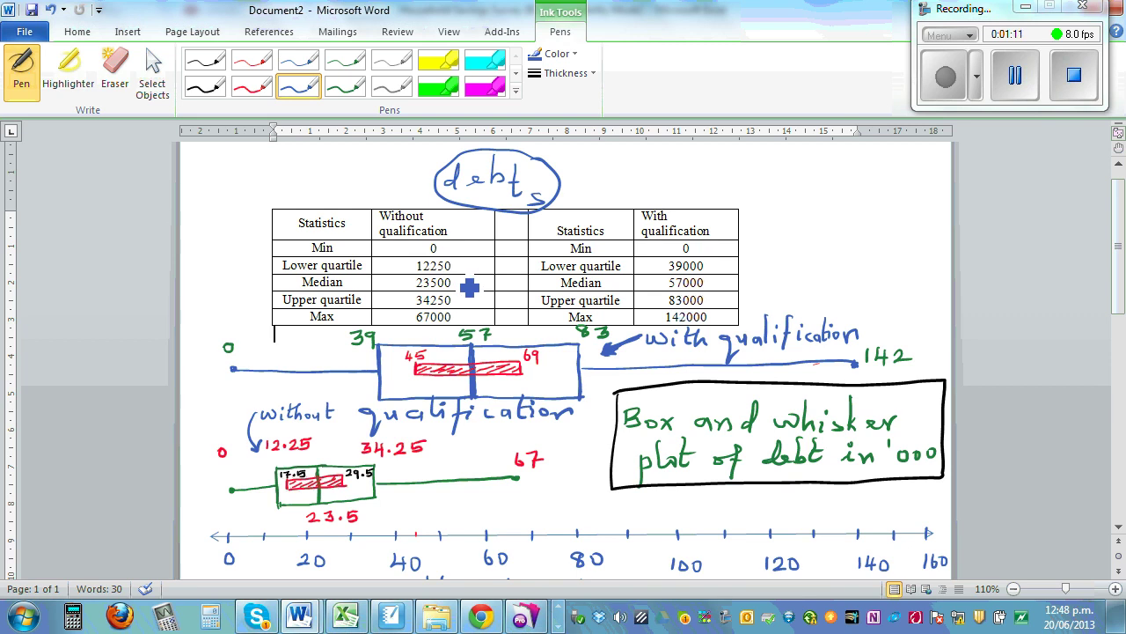
Circle medians 23500 and 57000 in blue and draw arrows to 57000 and the Median row.
mouse_move(463, 285)
mouse_down()
mouse_move(425, 278)
mouse_move(412, 293)
mouse_move(461, 287)
mouse_up()
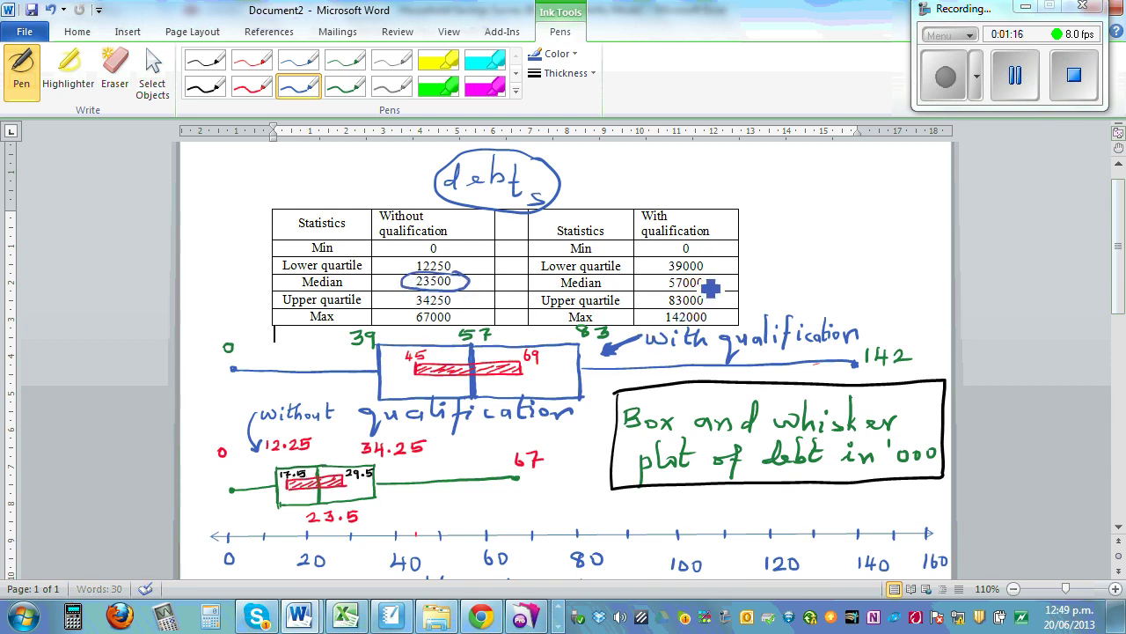
mouse_move(718, 287)
mouse_down()
mouse_move(677, 285)
mouse_move(669, 297)
mouse_move(714, 282)
mouse_up()
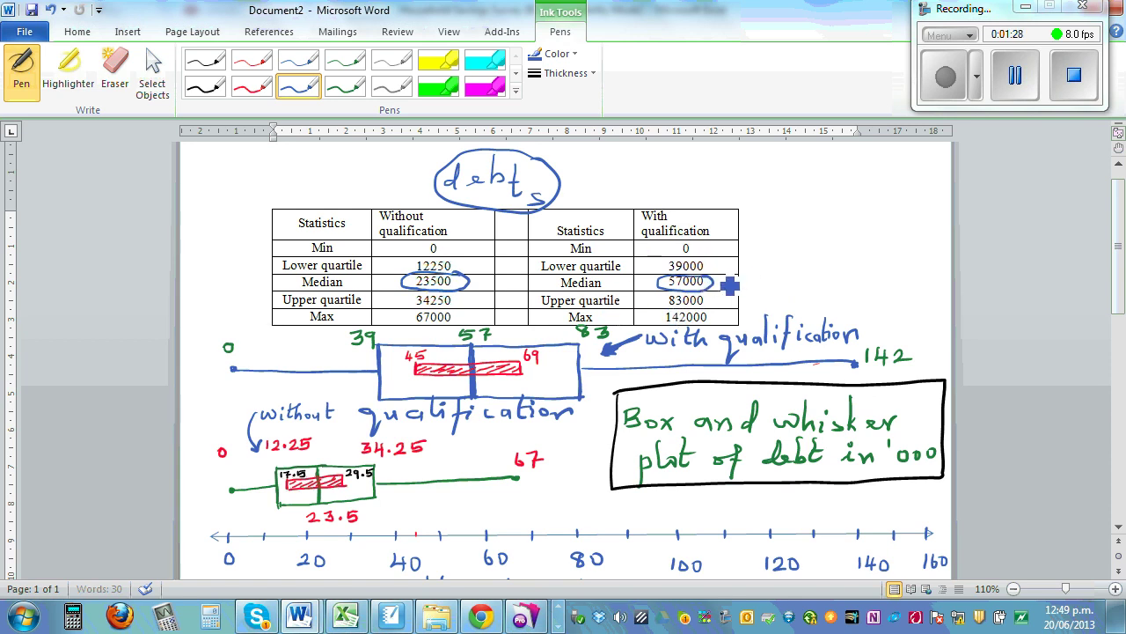
mouse_move(721, 280)
mouse_down()
mouse_move(755, 270)
mouse_move(723, 280)
mouse_move(736, 283)
mouse_up()
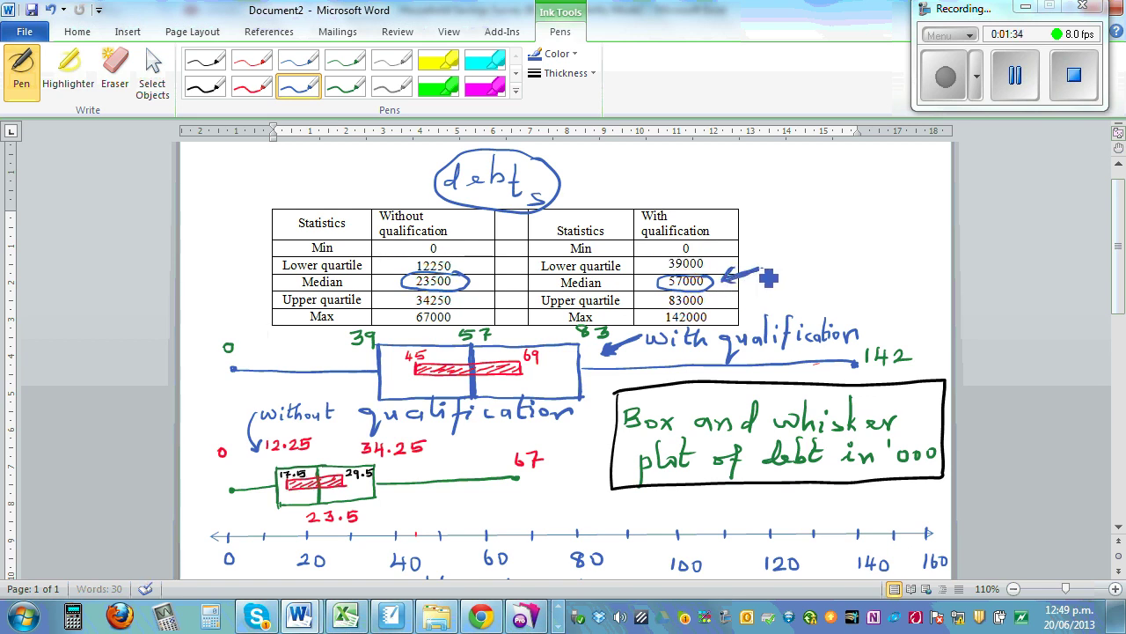
drag(750, 275, 768, 270)
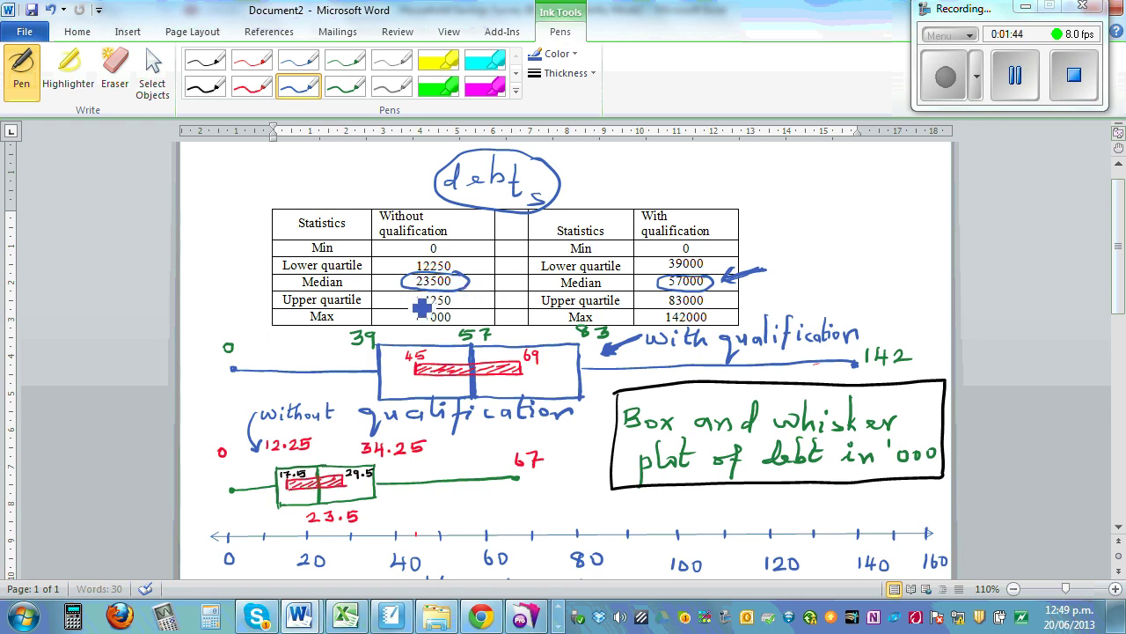
drag(238, 255, 270, 282)
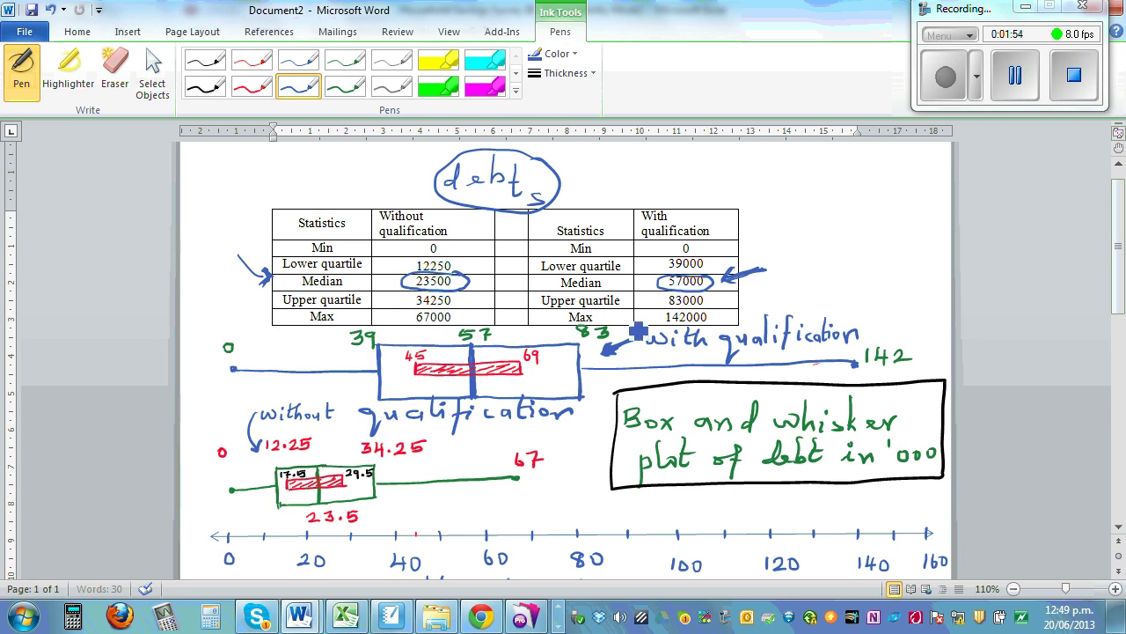
drag(1113, 235, 1116, 479)
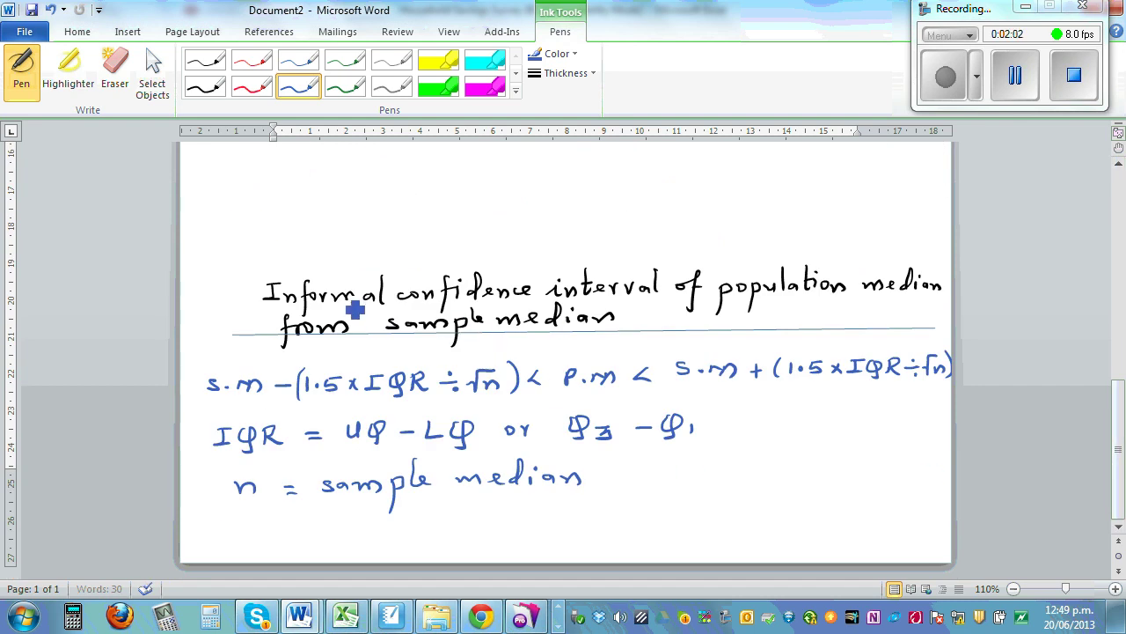
Underline Inf, de and pula in the confidence-interval heading and circle p.m in the inequality.
drag(265, 305, 310, 304)
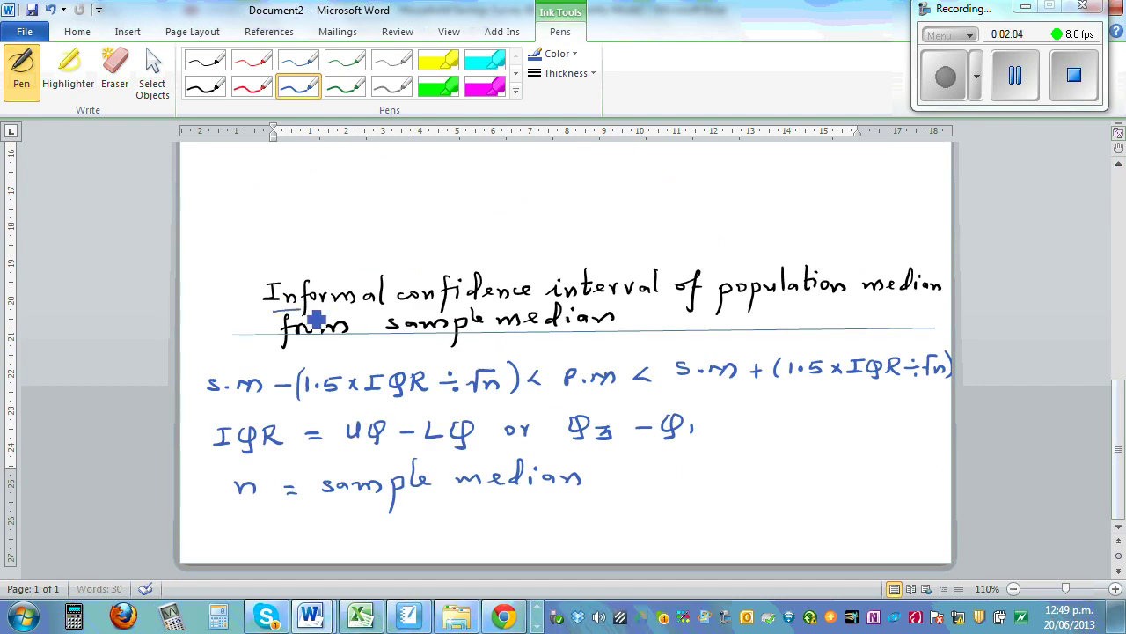
drag(460, 300, 487, 299)
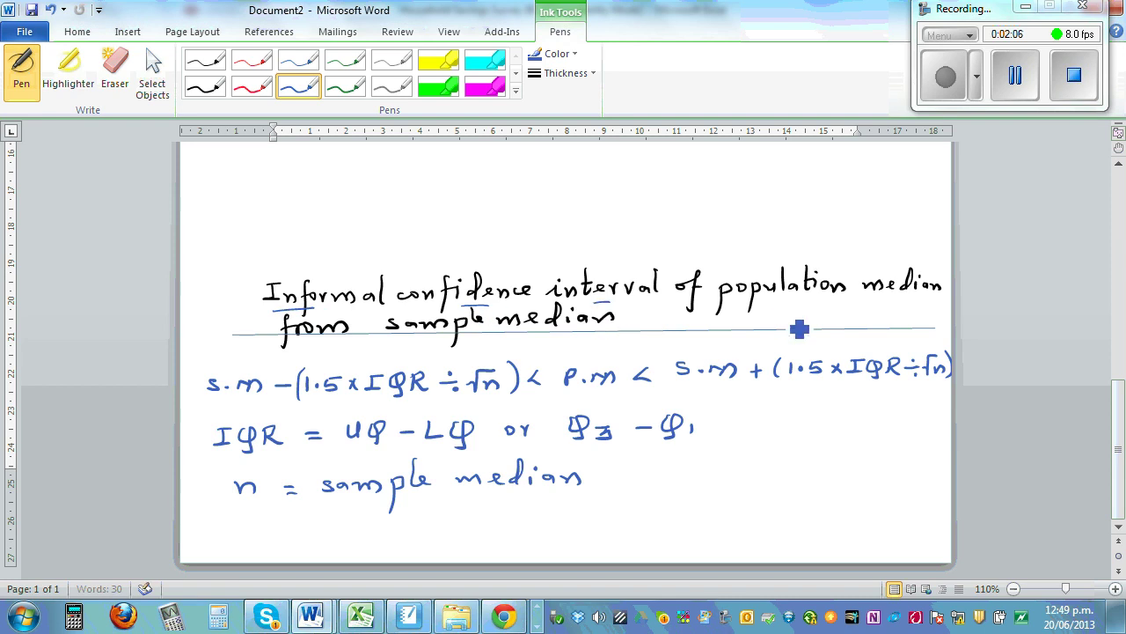
drag(762, 301, 822, 299)
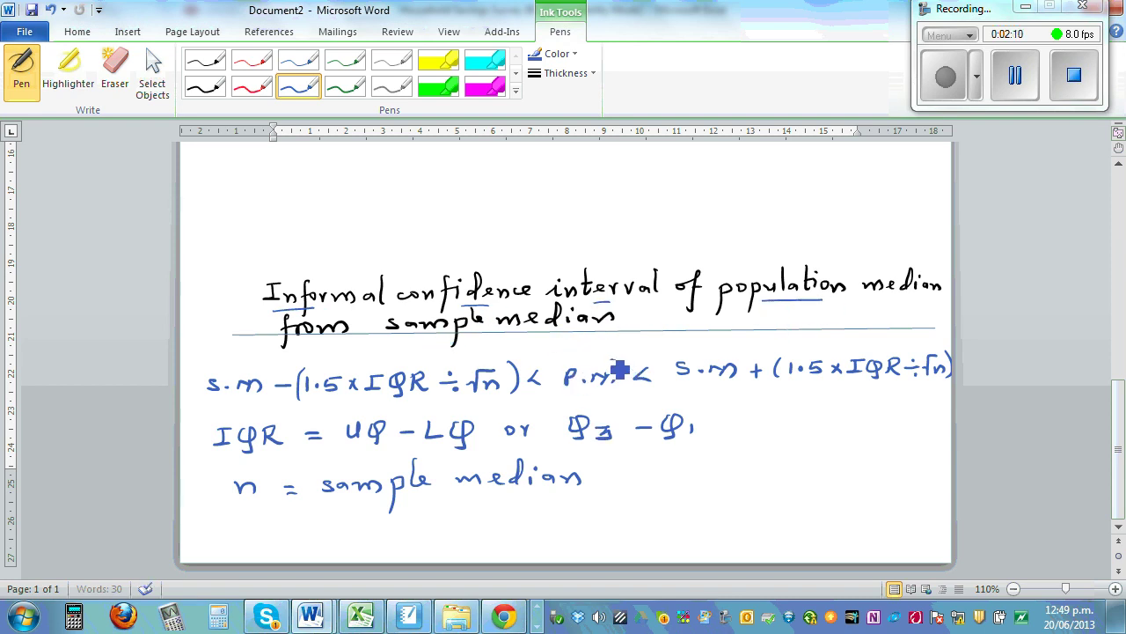
mouse_move(620, 364)
mouse_down()
mouse_move(576, 369)
mouse_move(572, 397)
mouse_move(608, 397)
mouse_move(639, 367)
mouse_move(623, 361)
mouse_up()
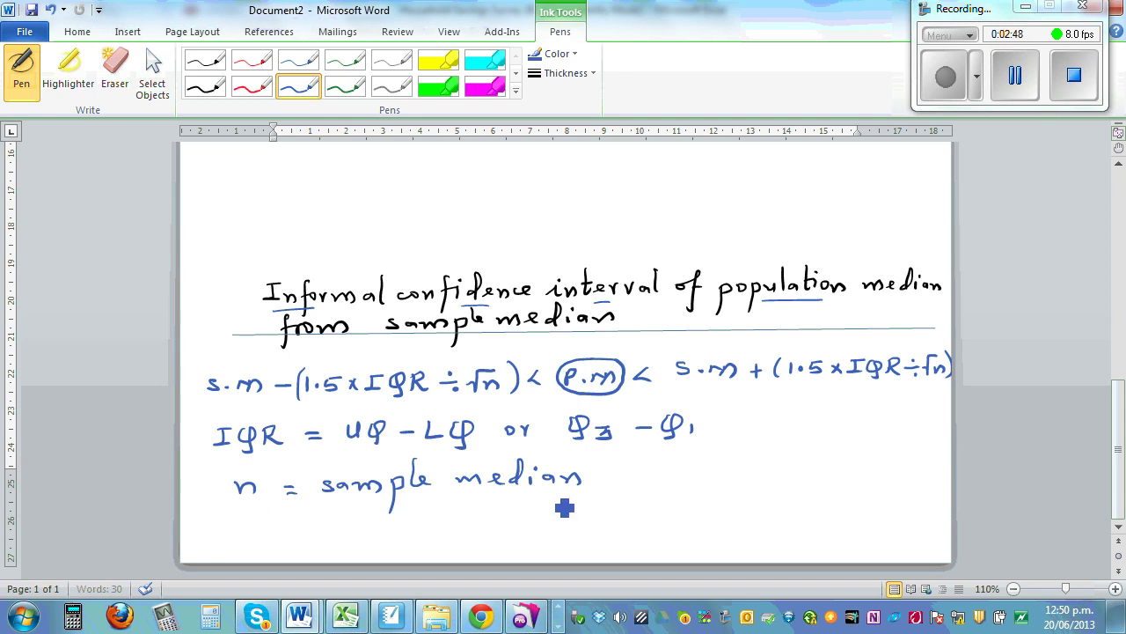
Erase 'median' from the n definition and rewrite it in blue ink as 'sample size'.
click(114, 71)
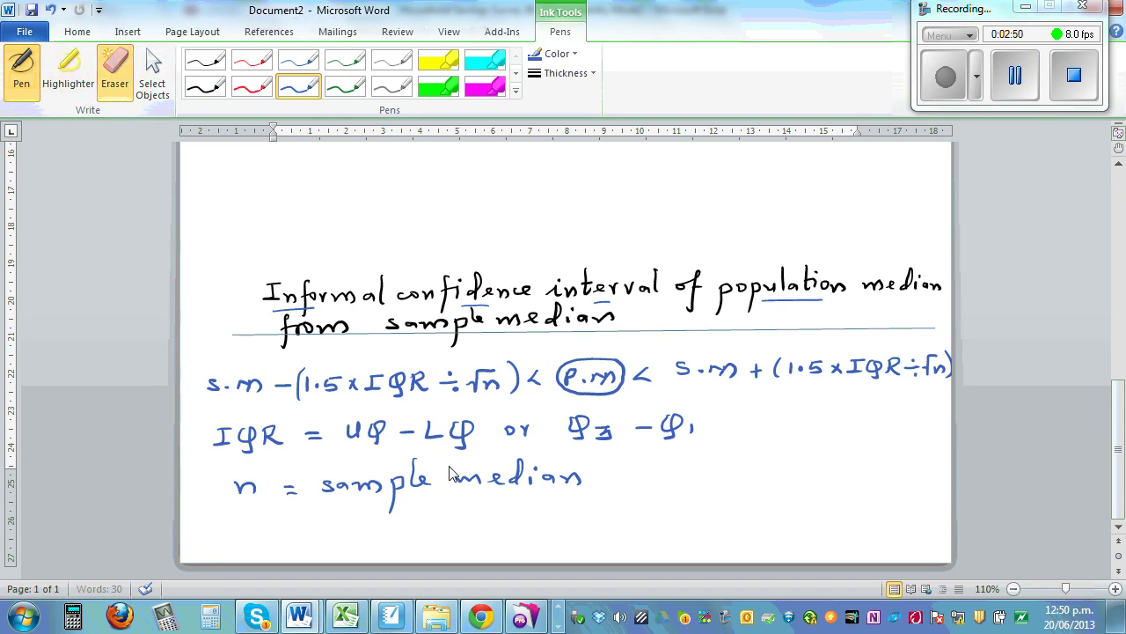
mouse_move(449, 472)
mouse_down()
mouse_move(475, 484)
mouse_move(598, 479)
mouse_up()
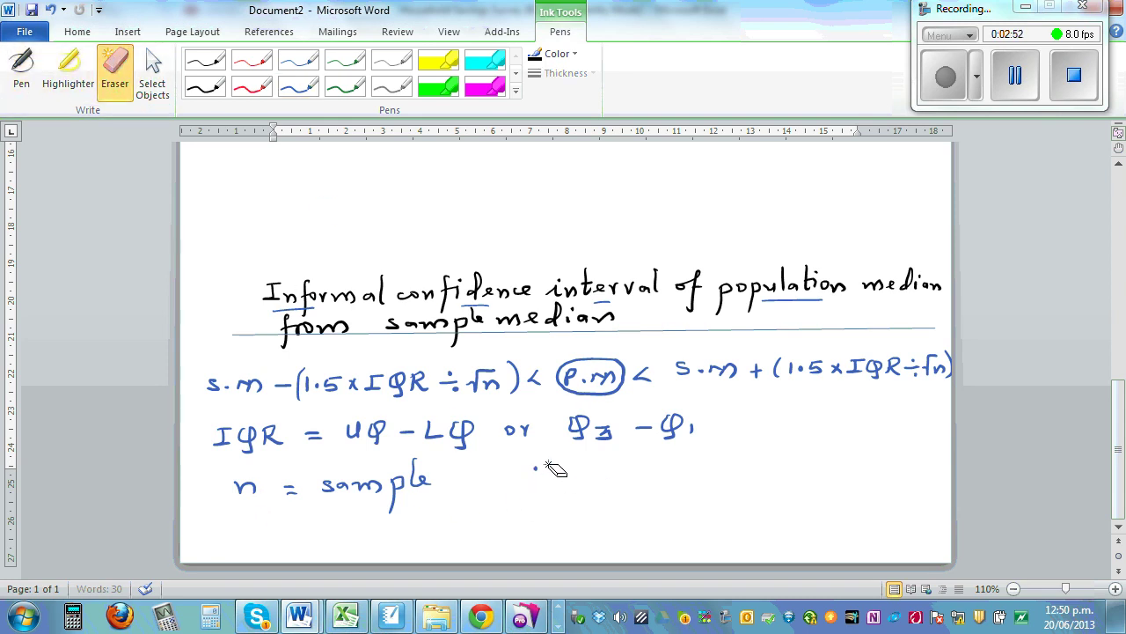
click(298, 85)
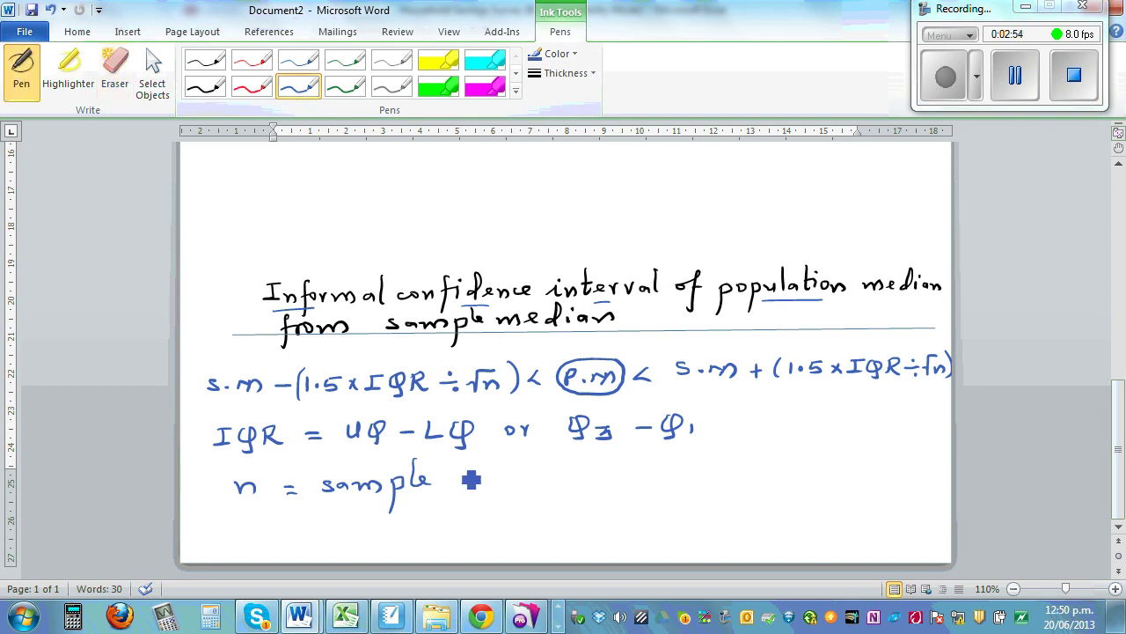
mouse_move(479, 473)
mouse_down()
mouse_move(500, 497)
mouse_move(503, 476)
mouse_move(528, 488)
mouse_move(516, 500)
mouse_move(544, 489)
mouse_up()
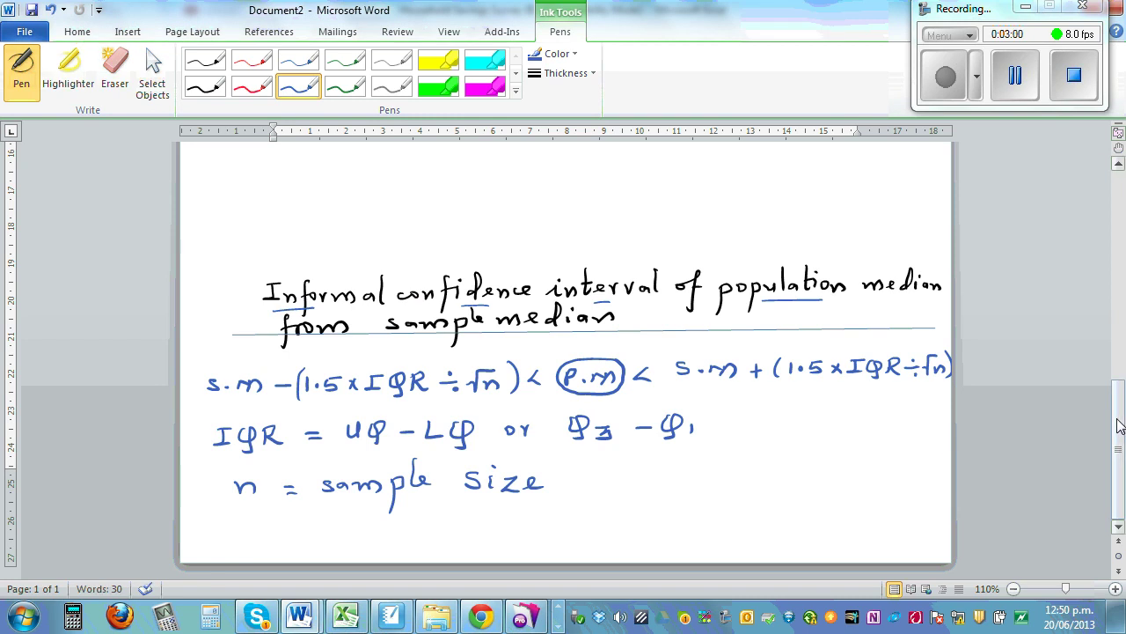
drag(1119, 404, 1123, 187)
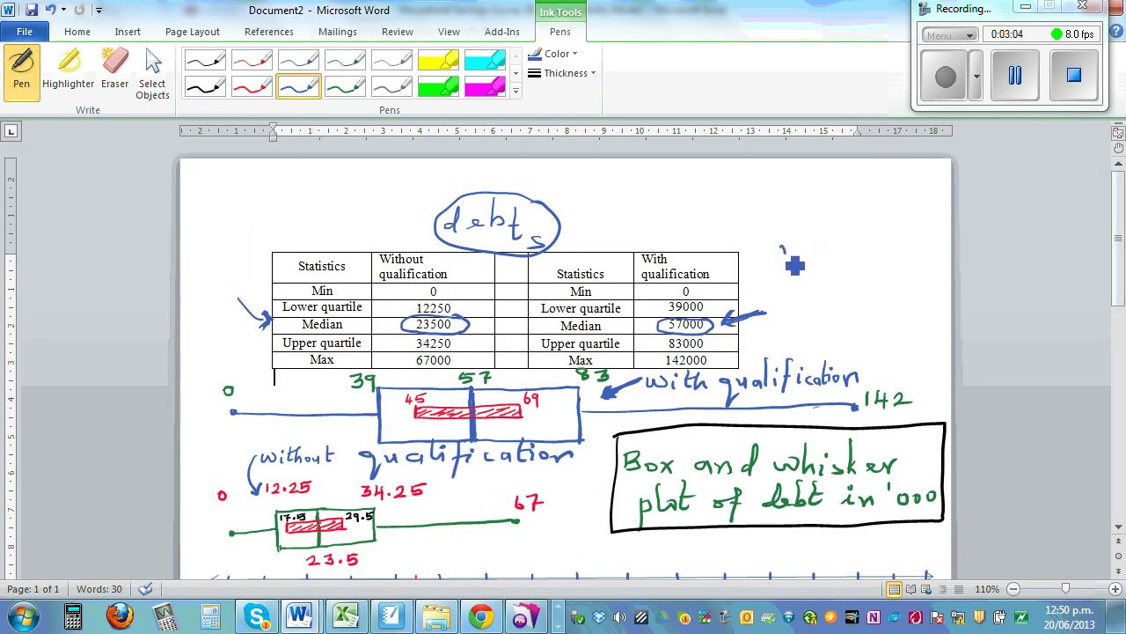
Write a circled n = 30 right of the debt table and launch the calculator emulator.
mouse_move(781, 247)
mouse_down()
mouse_move(811, 268)
mouse_move(864, 253)
mouse_move(854, 266)
mouse_move(878, 267)
mouse_move(872, 257)
mouse_move(892, 241)
mouse_move(808, 240)
mouse_move(782, 264)
mouse_move(817, 284)
mouse_move(873, 284)
mouse_move(891, 242)
mouse_up()
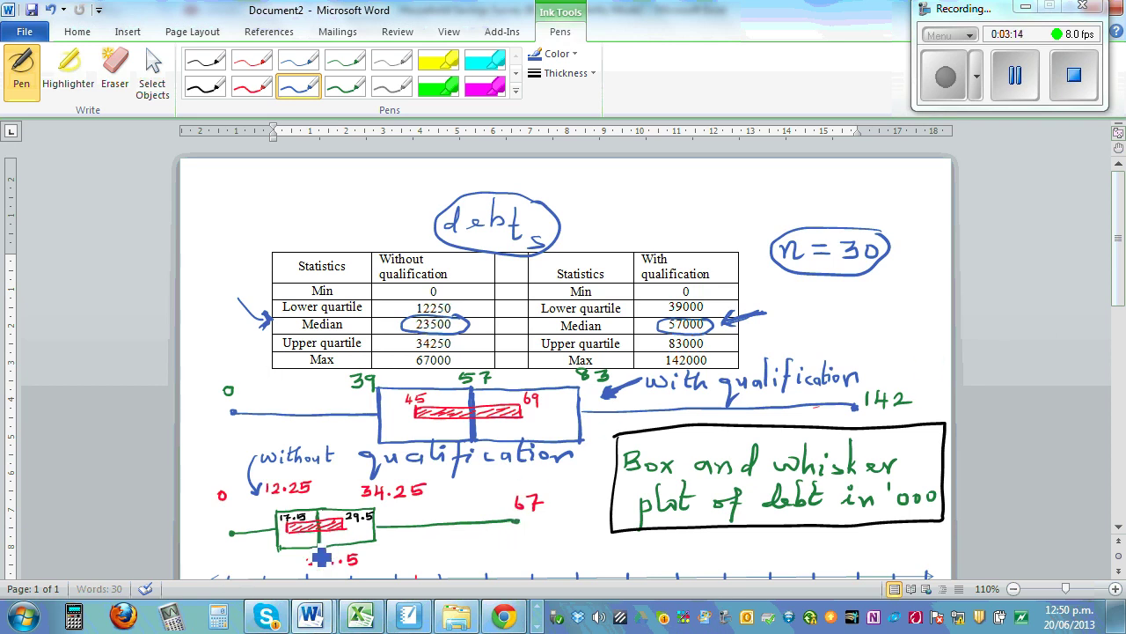
click(77, 618)
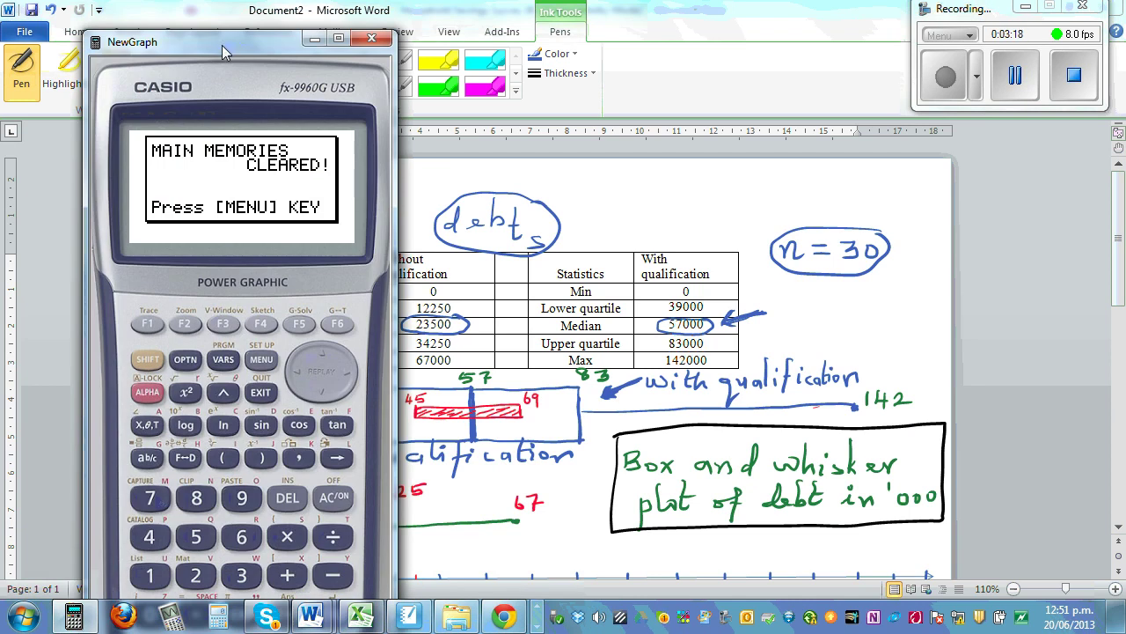
Position the Casio emulator window next to the debt table and bring up its main menu.
drag(221, 45, 158, 32)
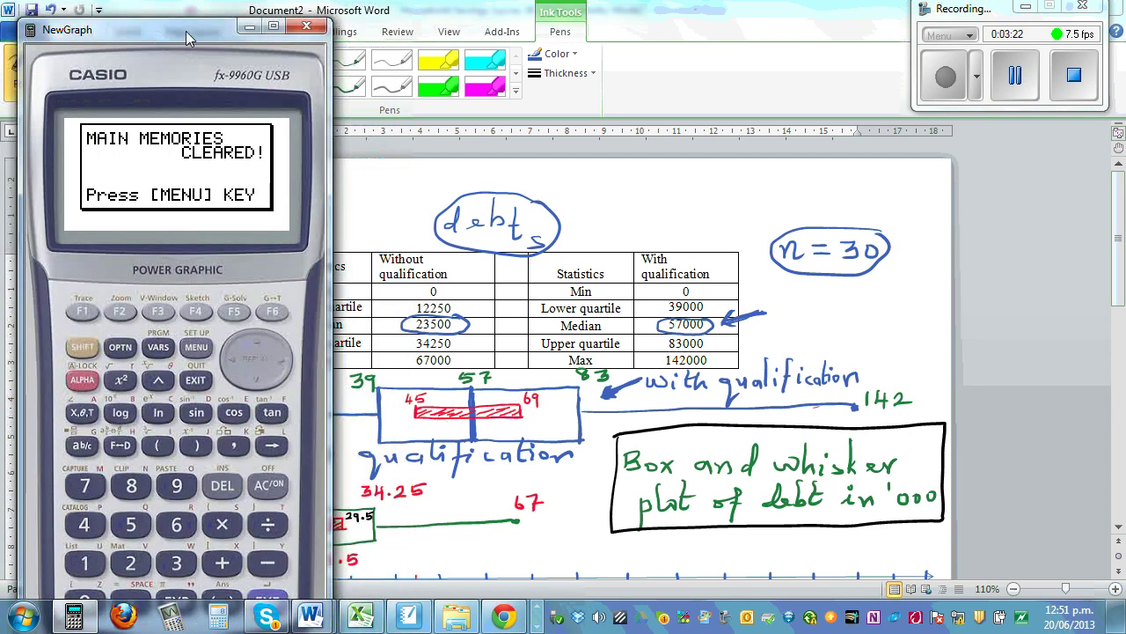
drag(185, 43, 680, 51)
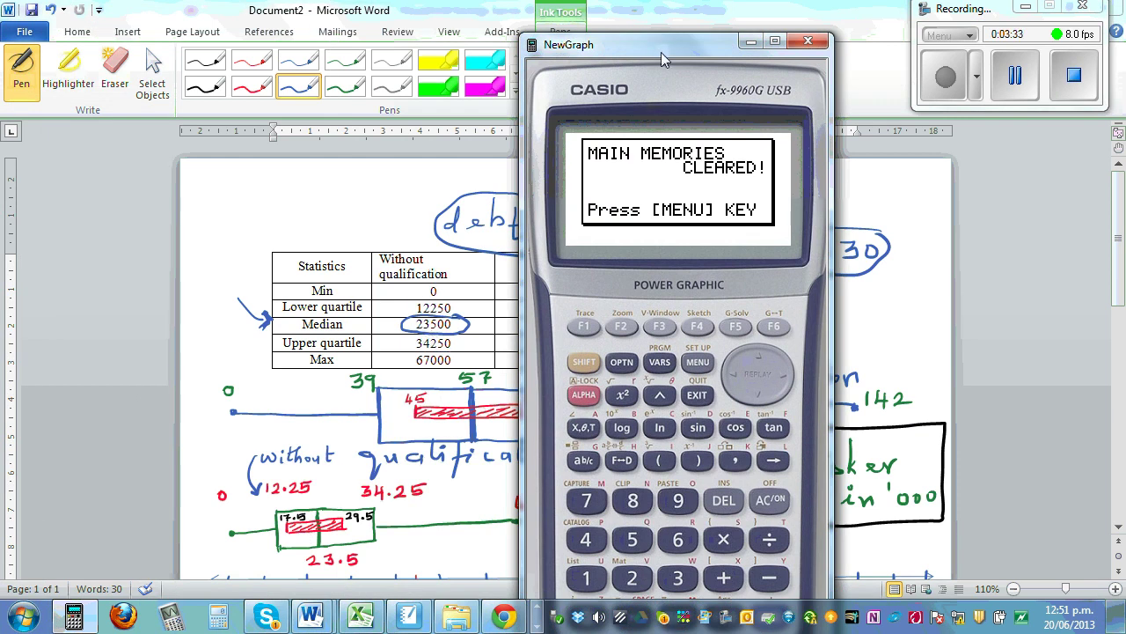
drag(663, 47, 669, 37)
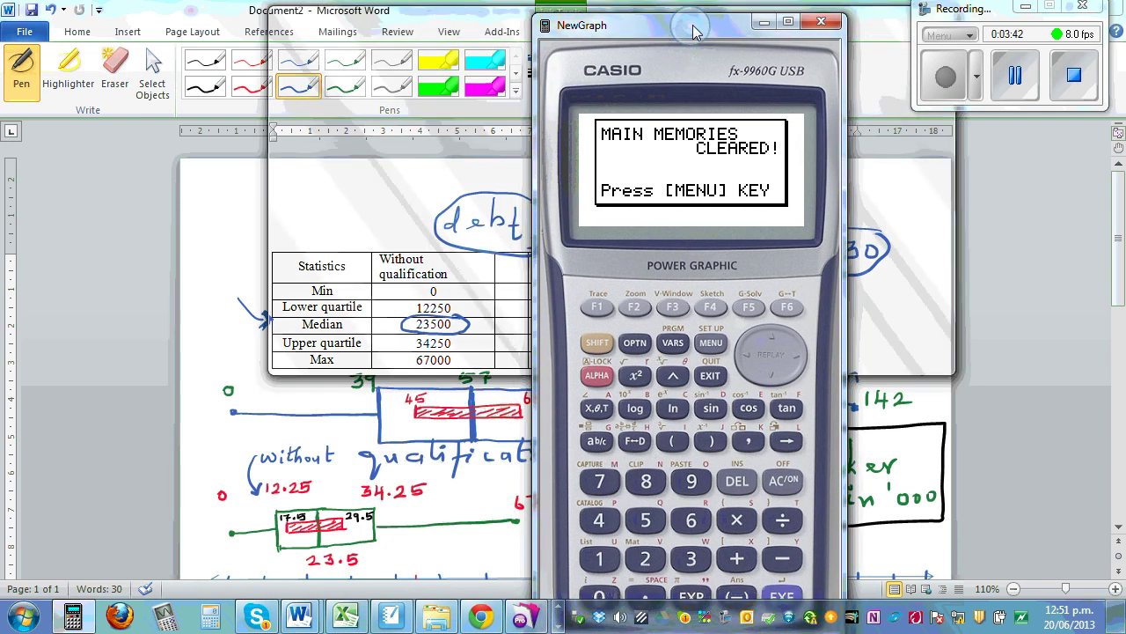
mouse_move(687, 31)
mouse_down()
mouse_move(290, 18)
mouse_move(693, 35)
mouse_up()
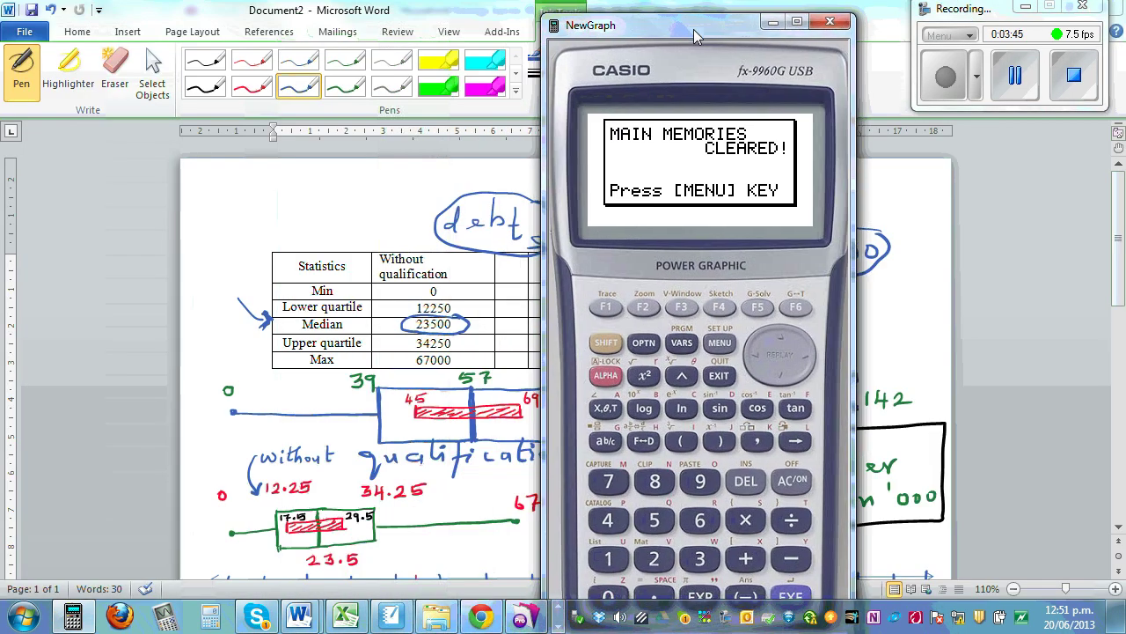
click(719, 345)
Open Run-Matrix mode and begin the expression 23500−1.5×( on the calculator.
click(606, 560)
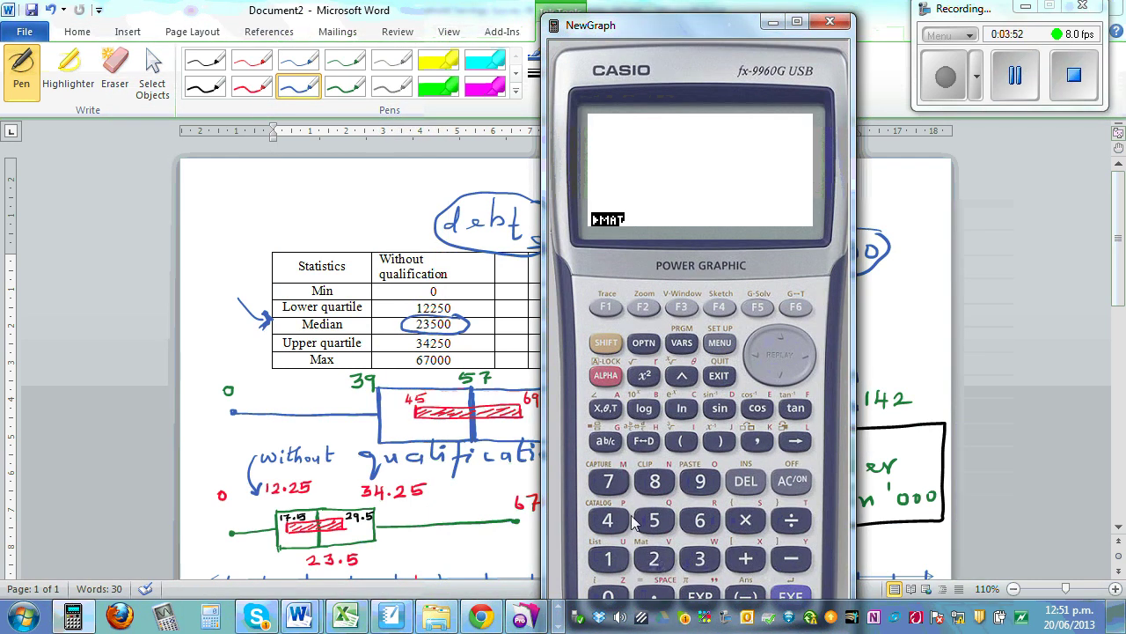
click(653, 559)
click(700, 559)
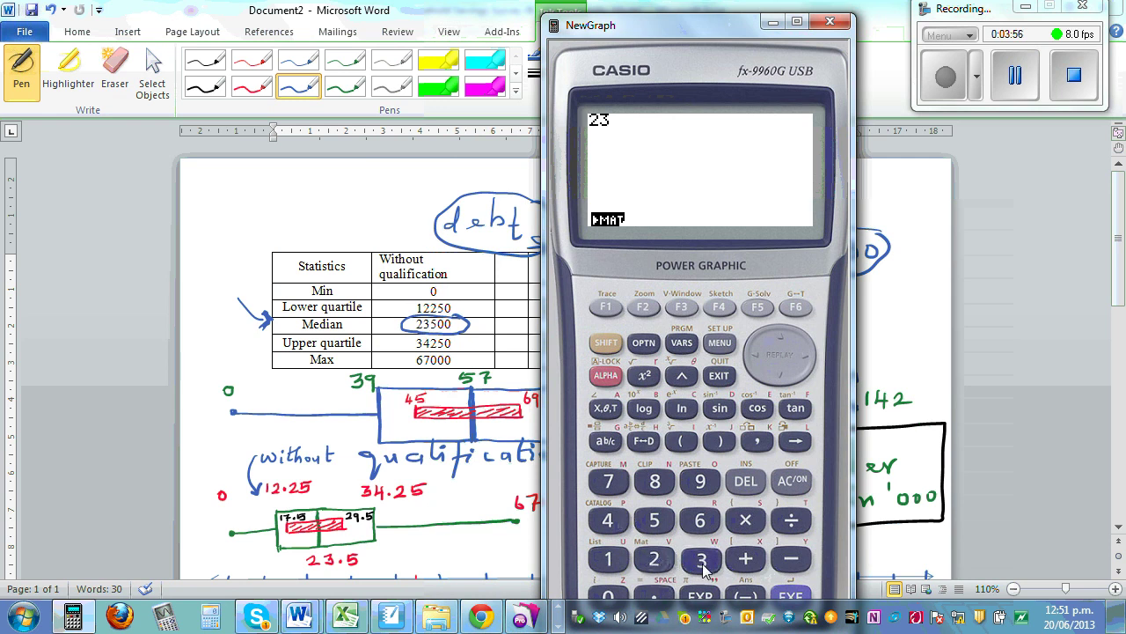
click(656, 522)
click(607, 594)
click(607, 595)
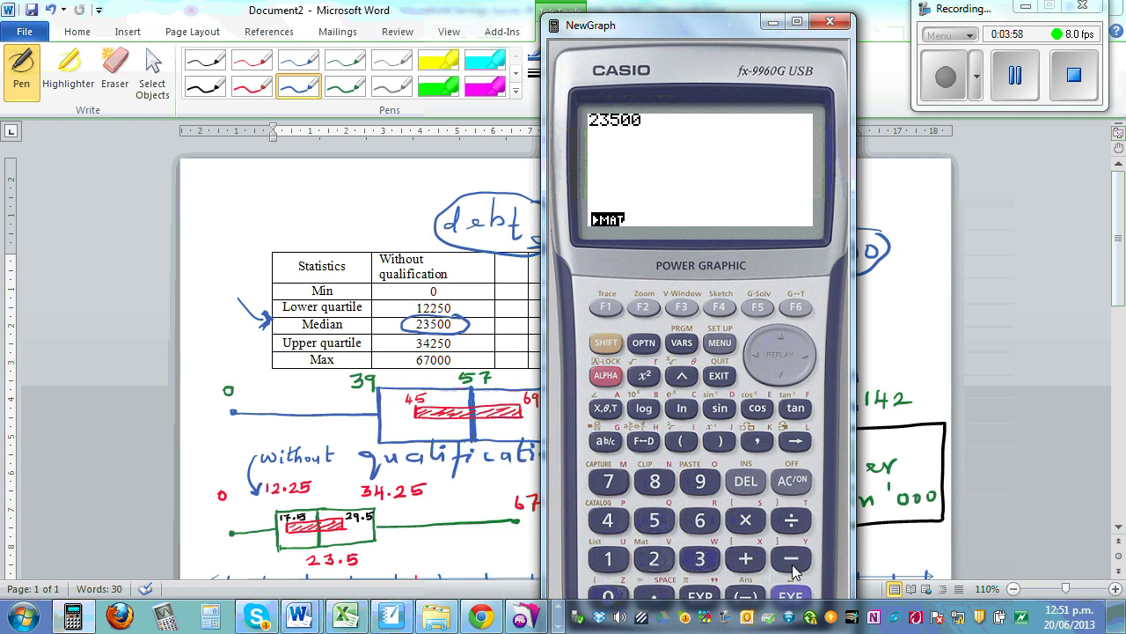
click(792, 559)
click(607, 558)
click(654, 594)
click(654, 520)
click(745, 520)
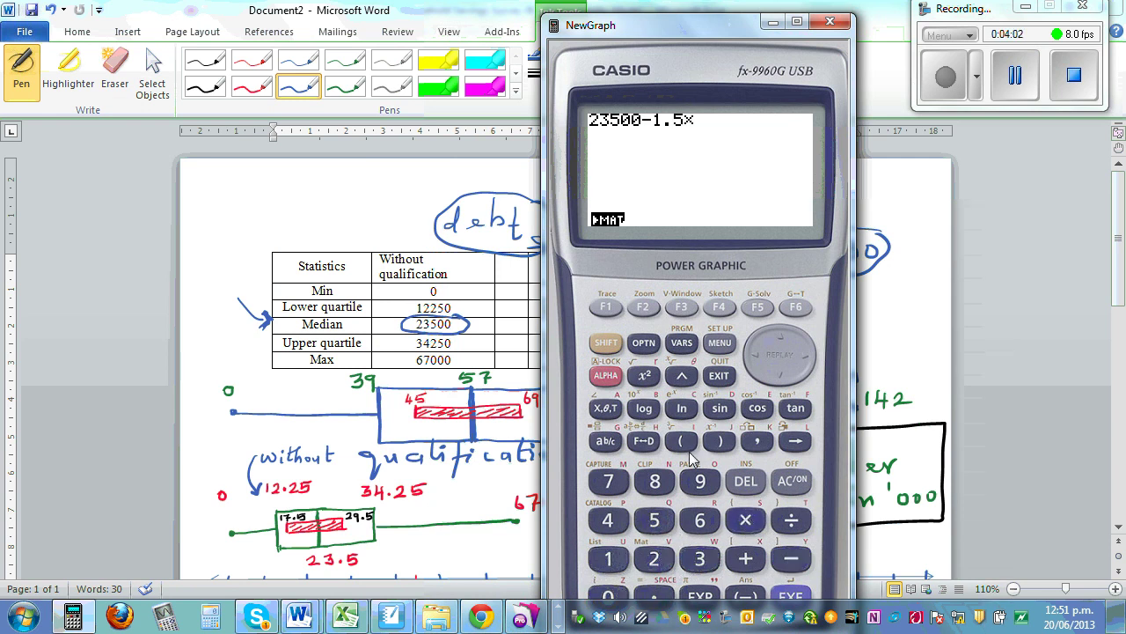
click(683, 443)
Enter the IQR term 34250−12250, correcting the mistyped lower quartile digits.
click(699, 558)
click(608, 522)
click(654, 558)
click(653, 520)
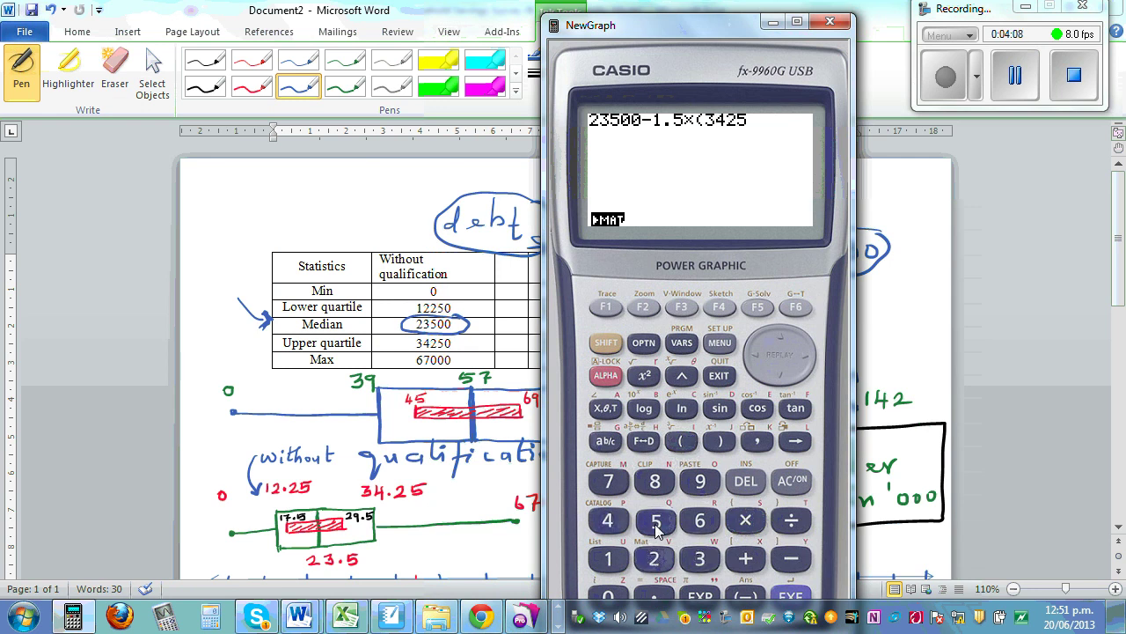
click(609, 596)
click(791, 559)
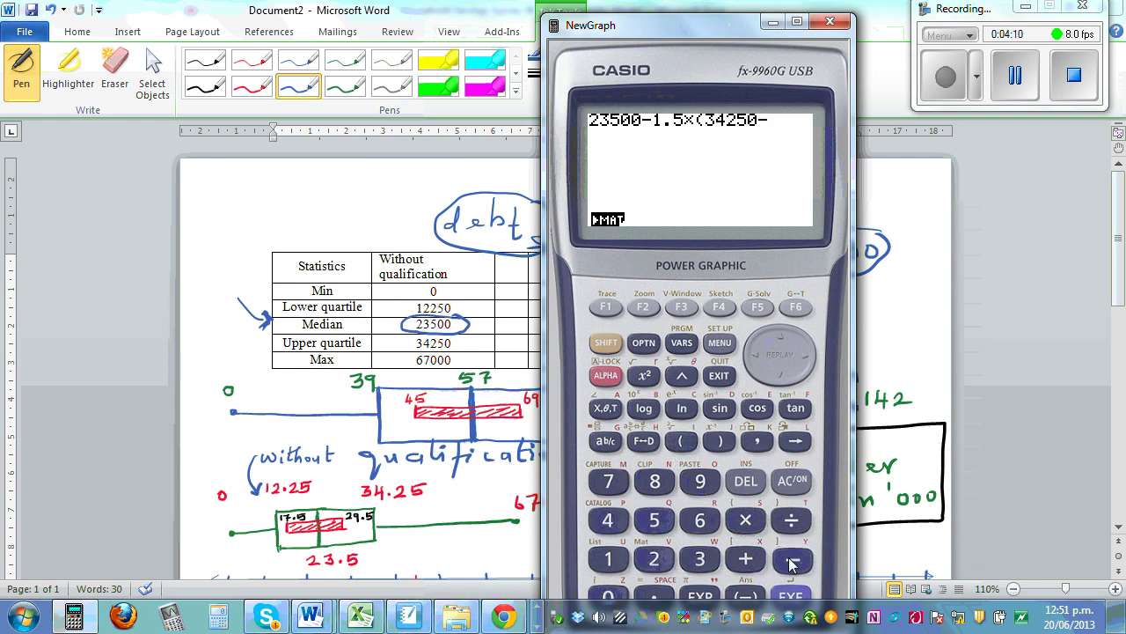
click(608, 559)
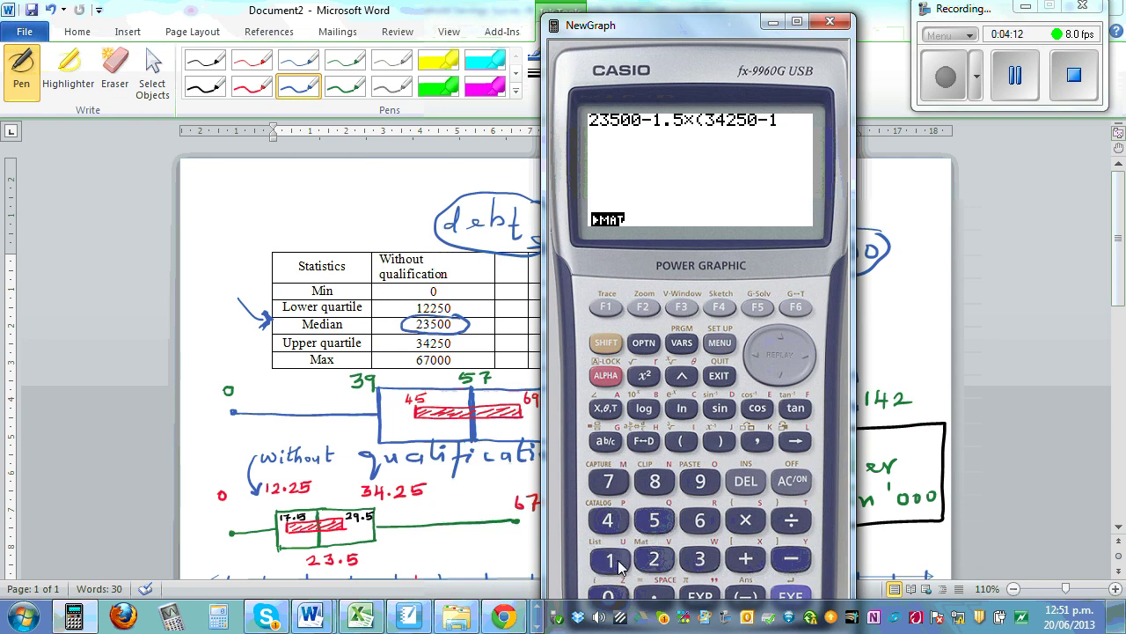
click(608, 559)
click(654, 558)
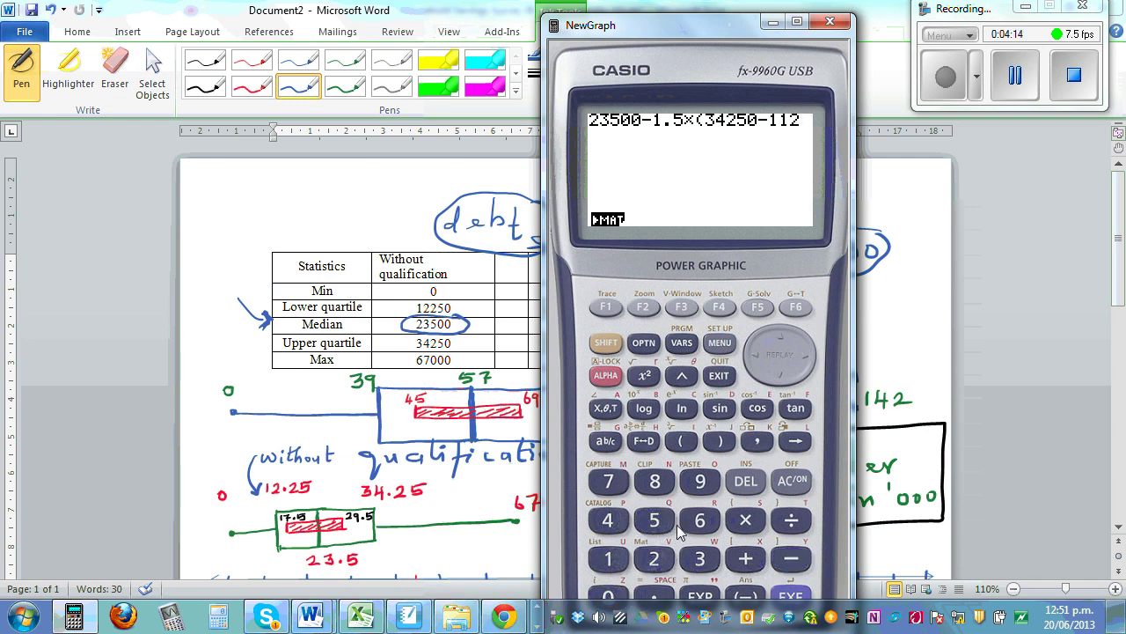
click(754, 362)
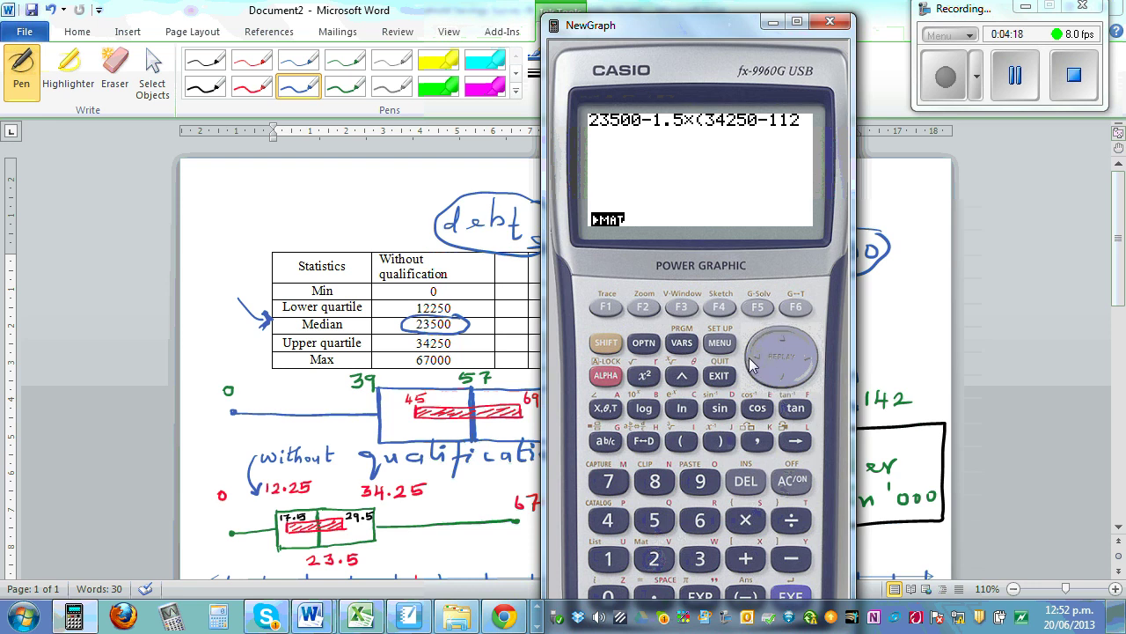
click(754, 362)
click(652, 560)
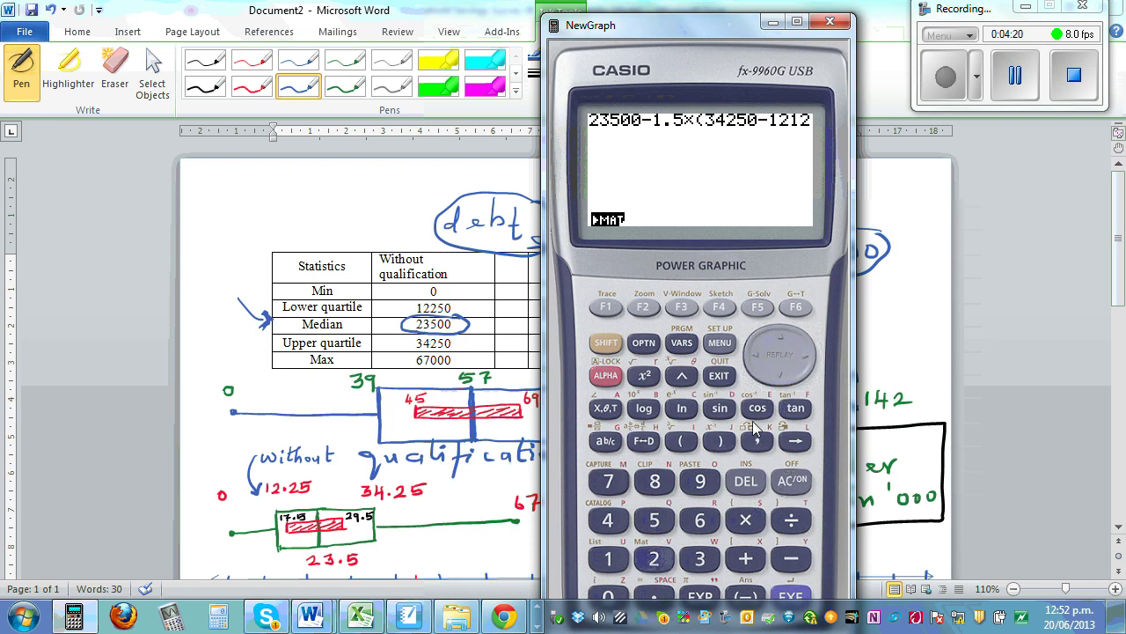
click(747, 482)
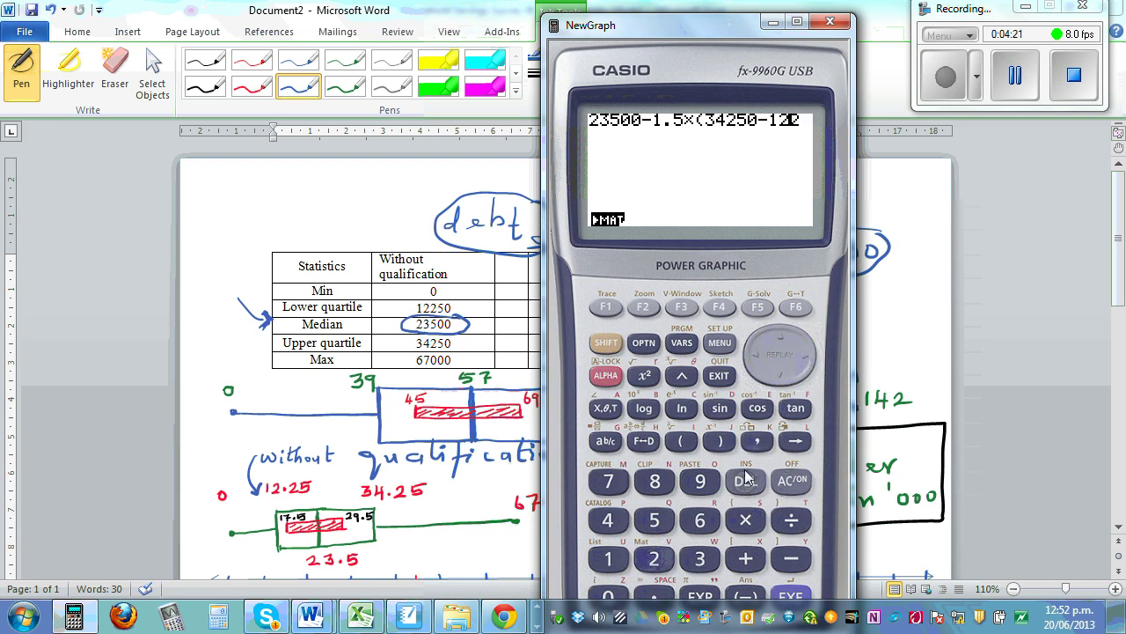
click(809, 356)
click(653, 519)
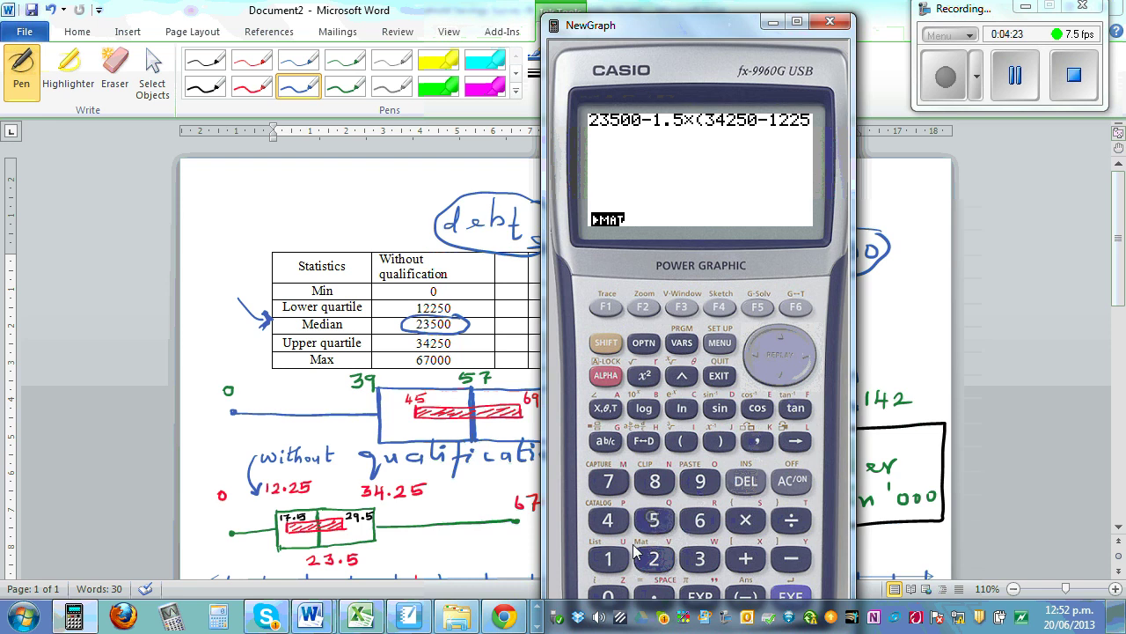
click(608, 595)
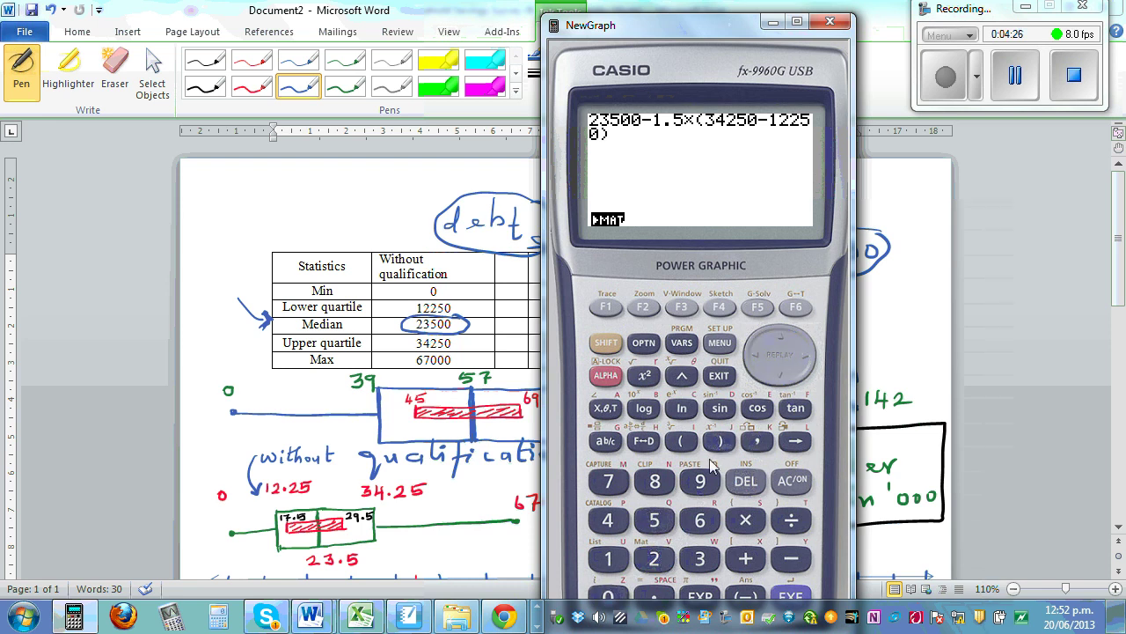
Finish with ÷√30 and evaluate, giving the lower limit 17475.05187.
click(791, 520)
click(606, 342)
click(639, 375)
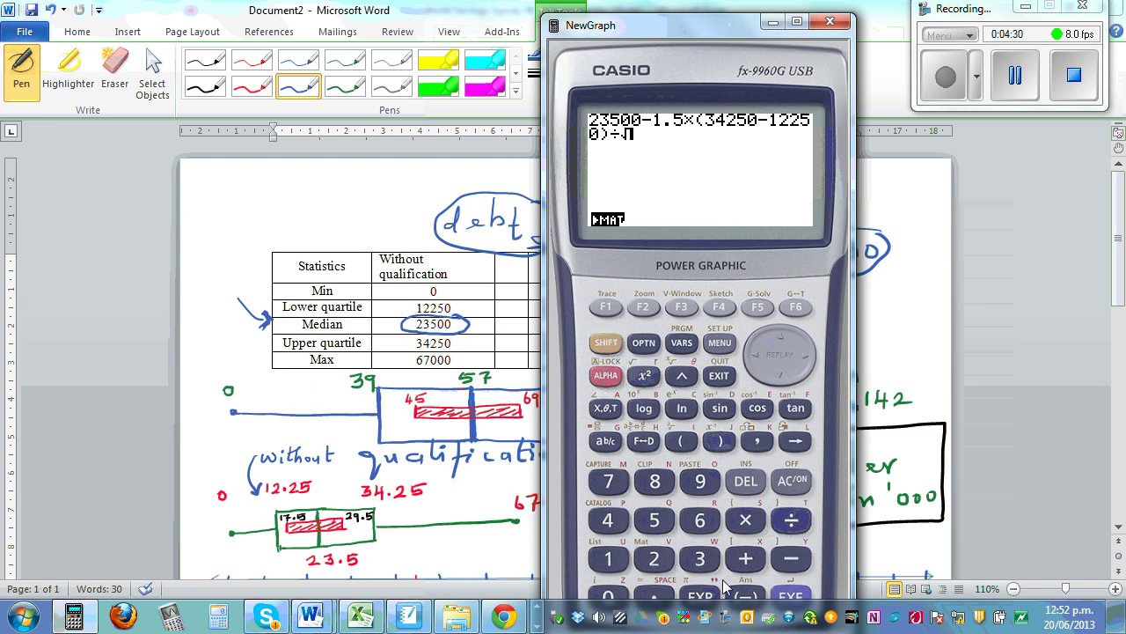
click(700, 560)
click(608, 597)
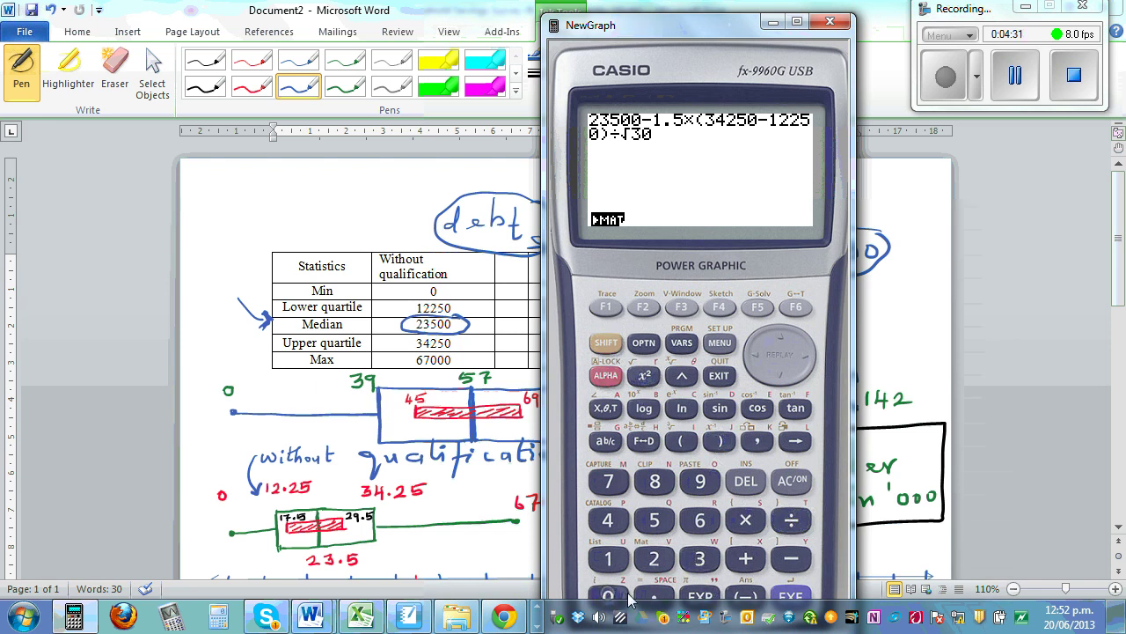
click(792, 599)
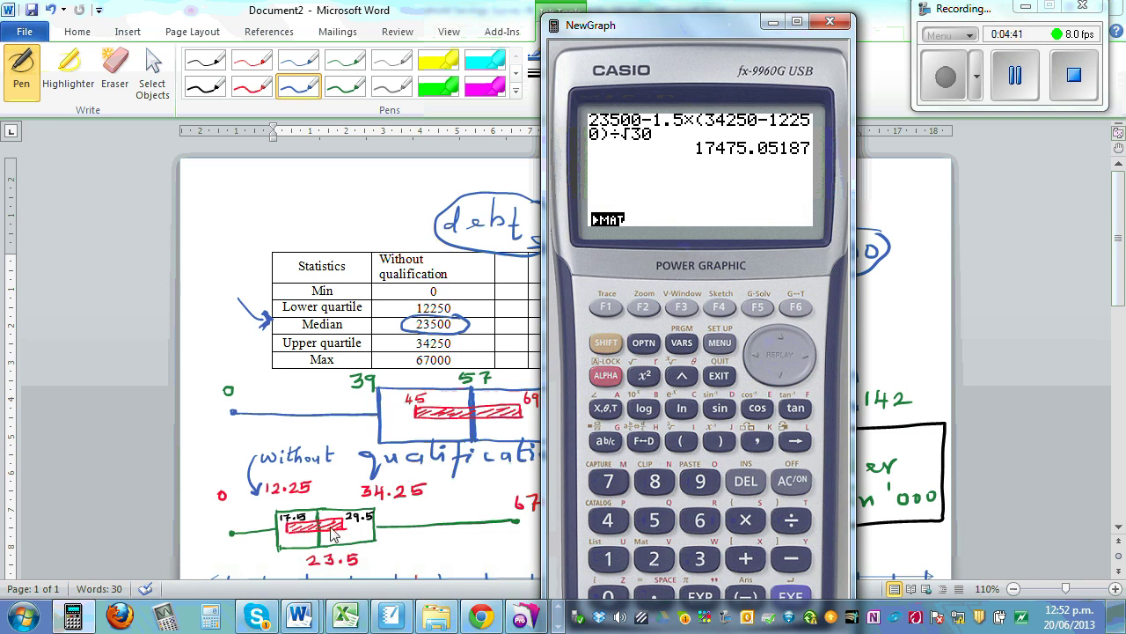
Switch to the Word document and scroll up to review the debt table.
click(457, 556)
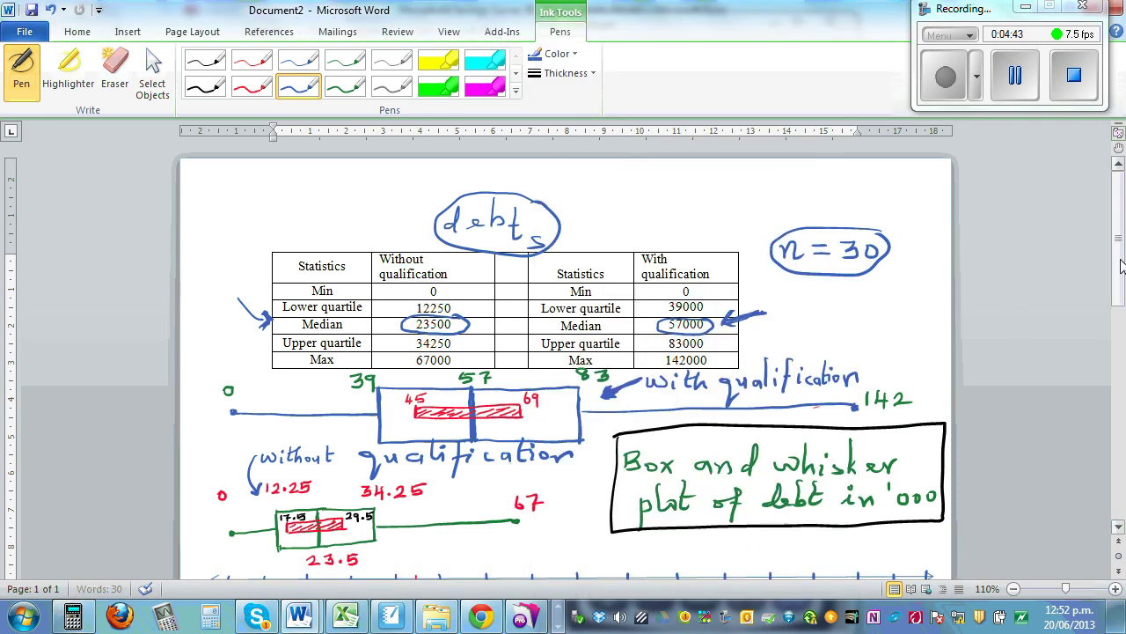
drag(1119, 264, 1118, 305)
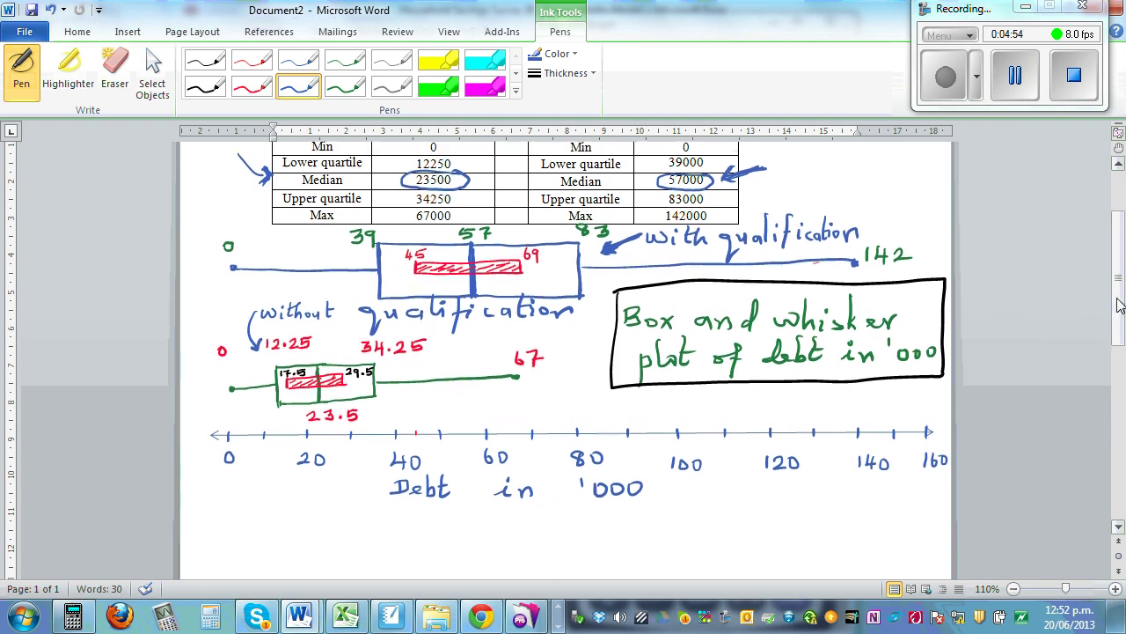
scroll(1116, 306, up, 1)
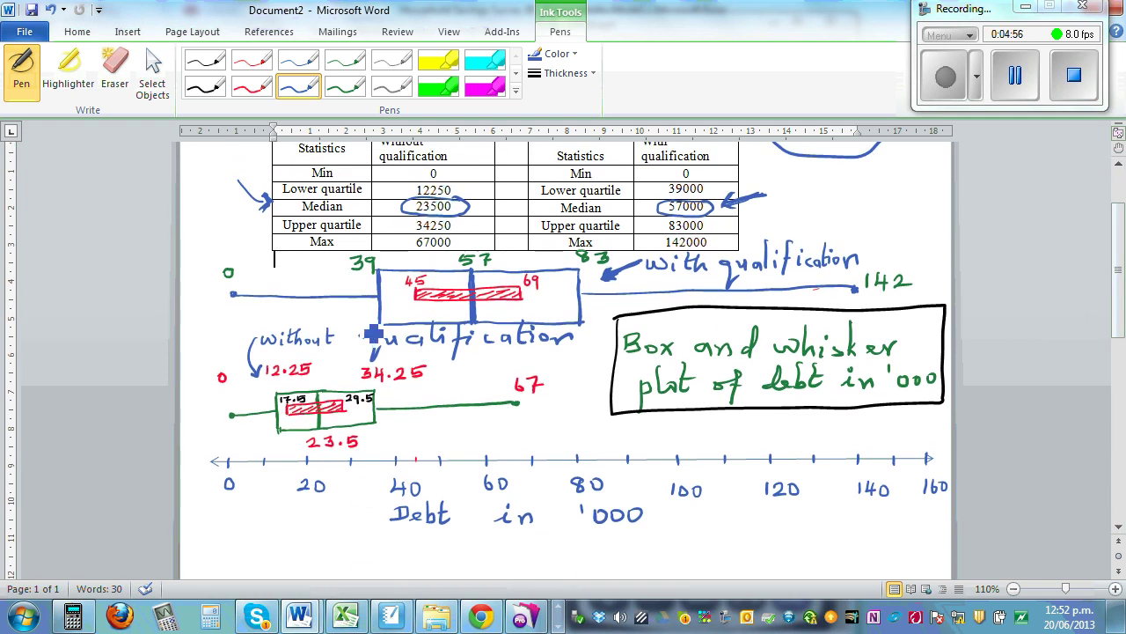
Change the minus after 23500 to + and evaluate the upper limit 29524.94813.
click(74, 616)
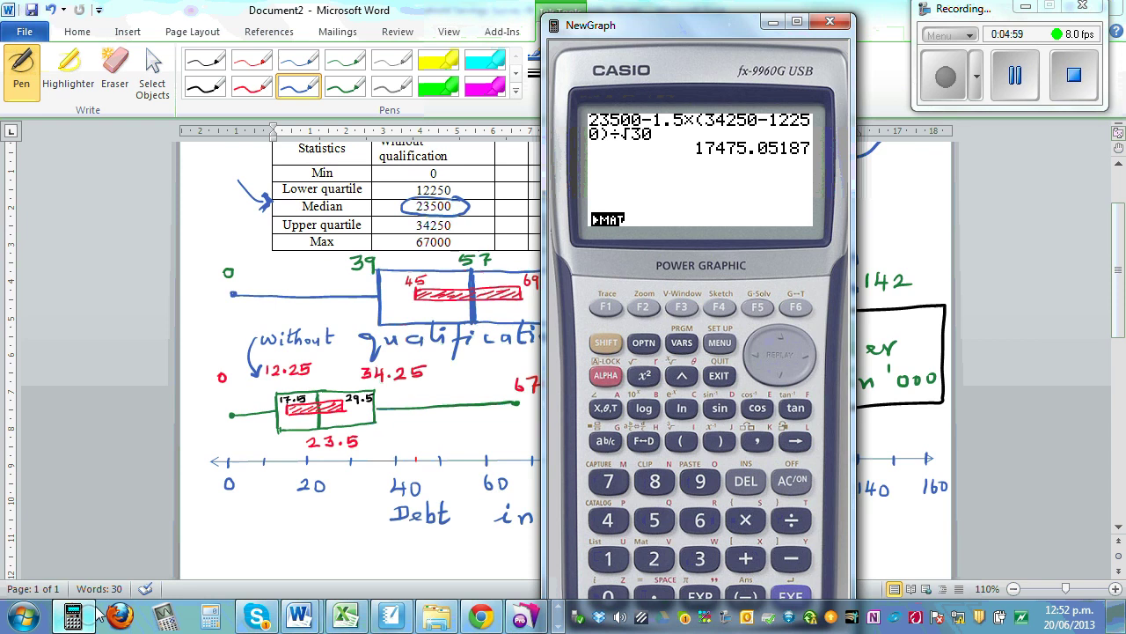
click(806, 362)
click(808, 359)
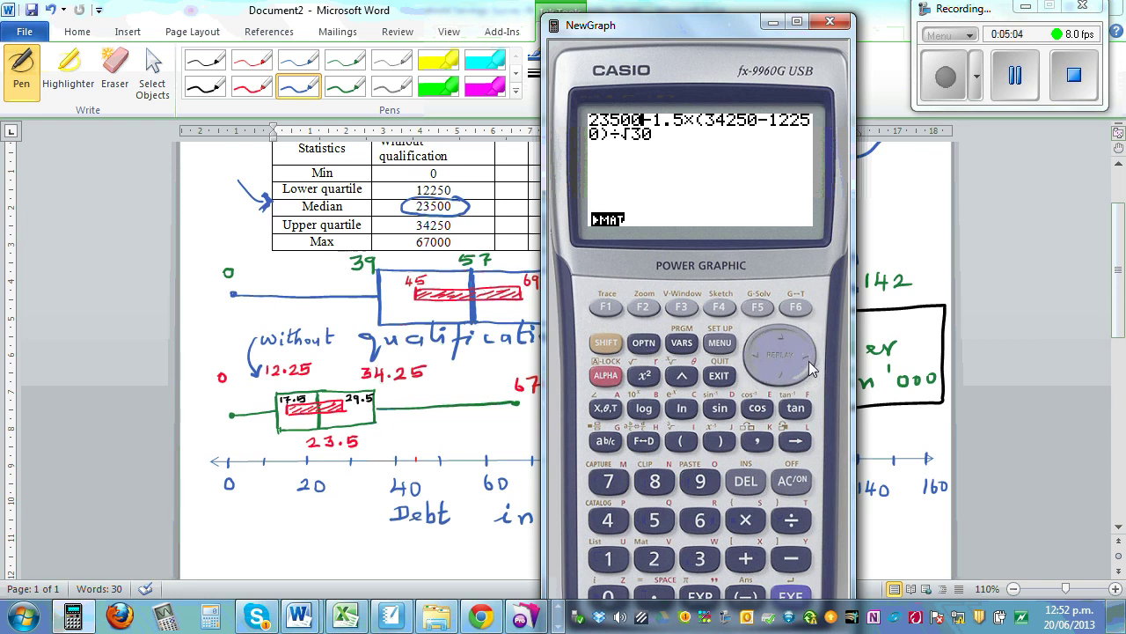
text(+)
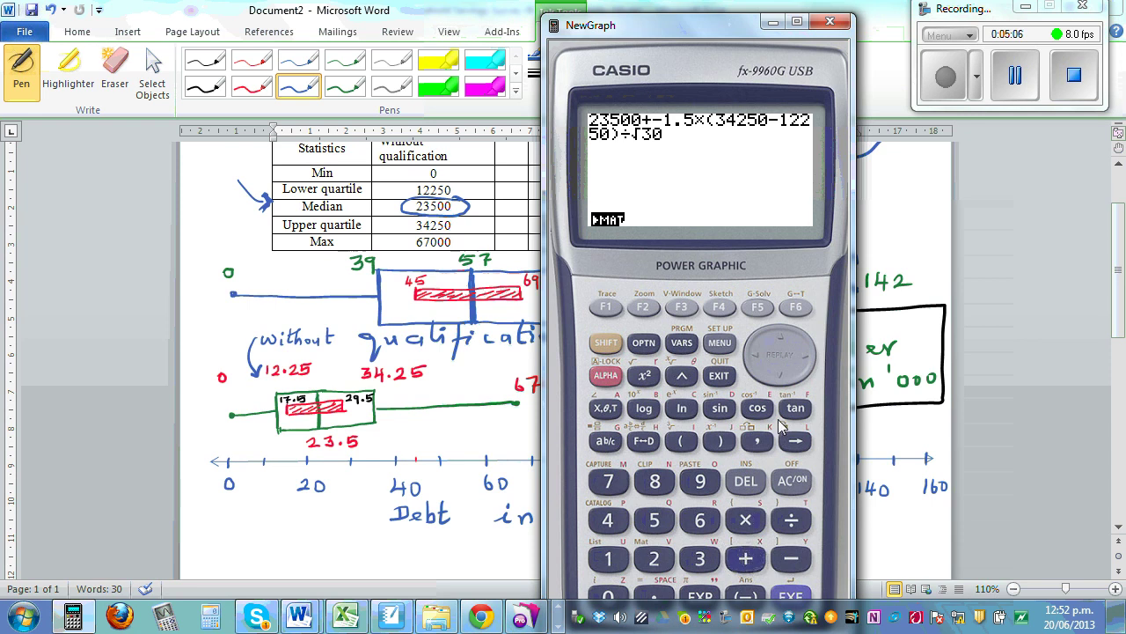
click(808, 368)
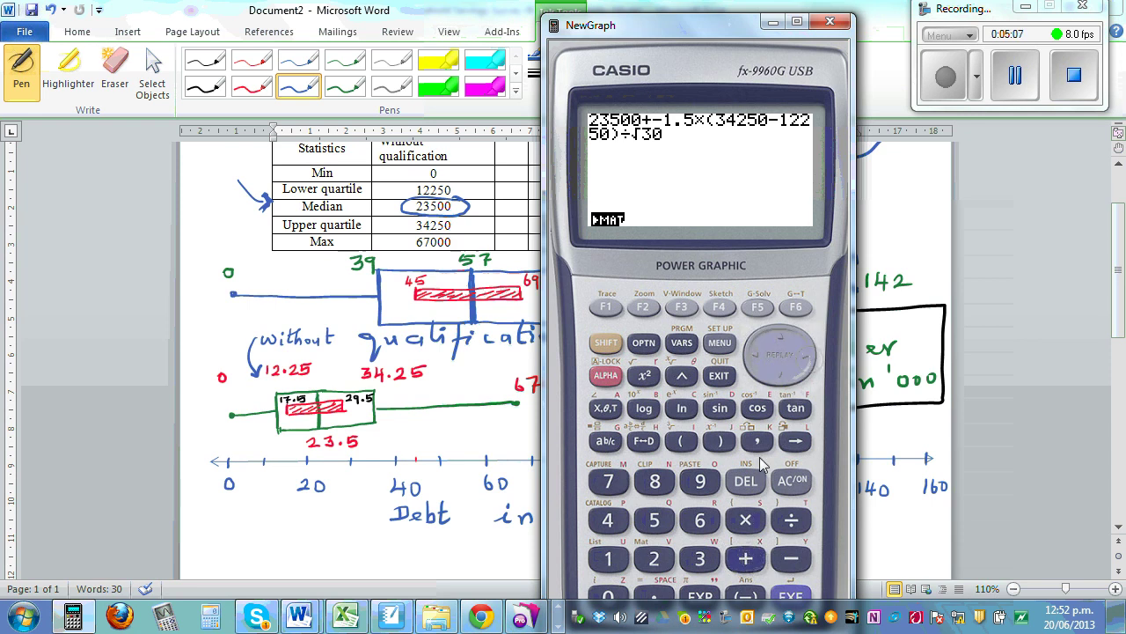
click(786, 597)
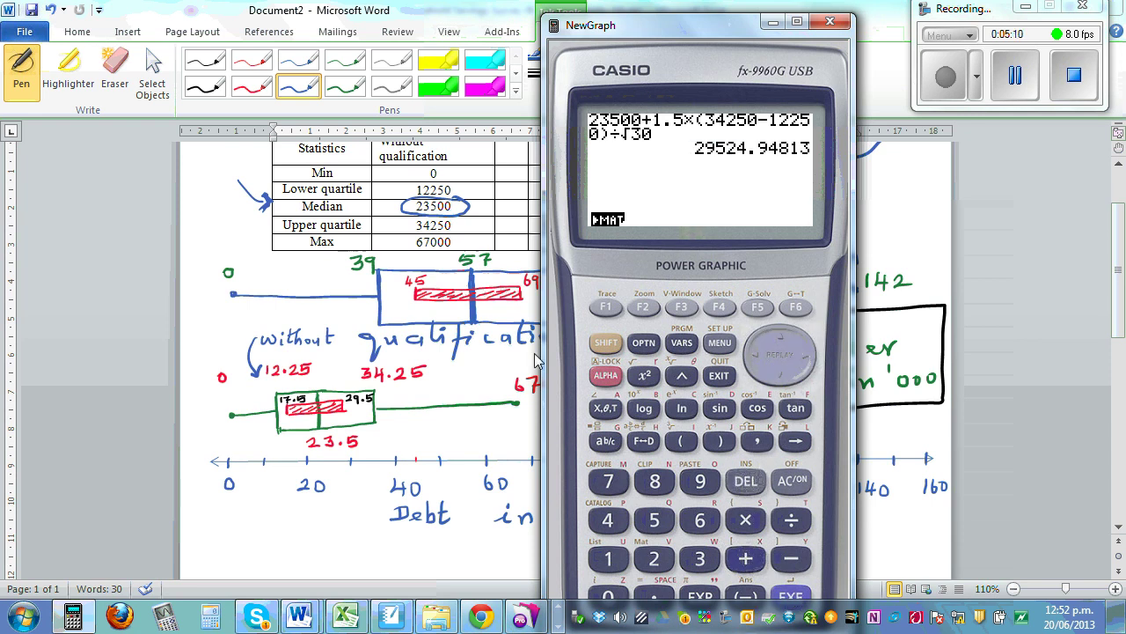
click(470, 427)
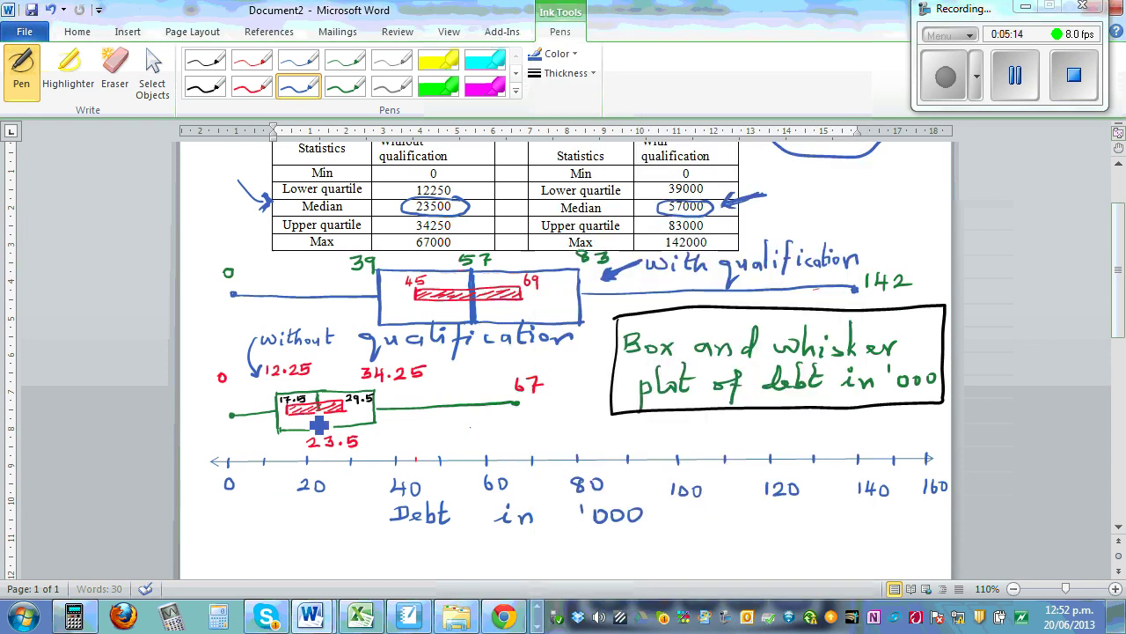
Ink an underline under 'without qualification' and bring the Casio calculator back beside the table.
drag(324, 431, 322, 395)
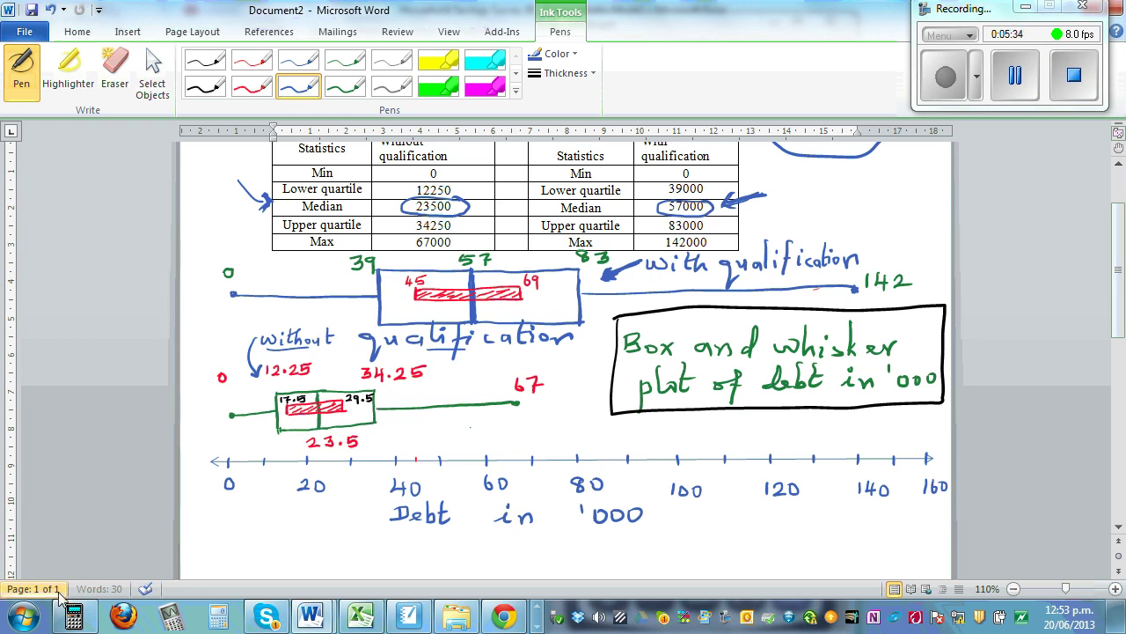
click(76, 616)
drag(643, 34, 252, 36)
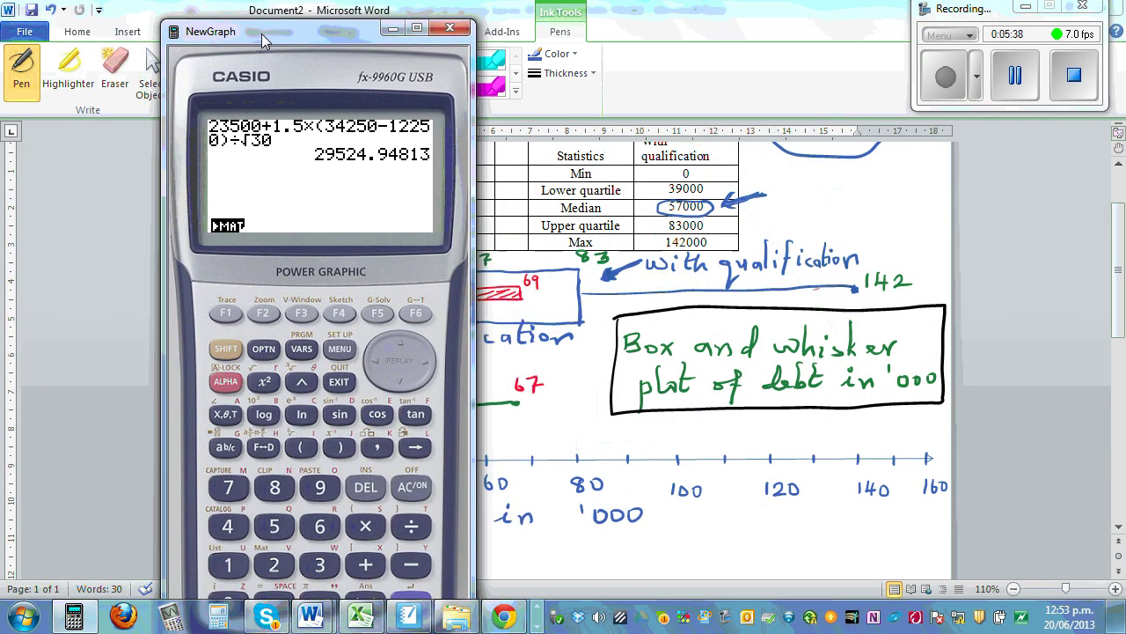
Clear the calculator and begin the expression with 57000−1.5×.
click(412, 489)
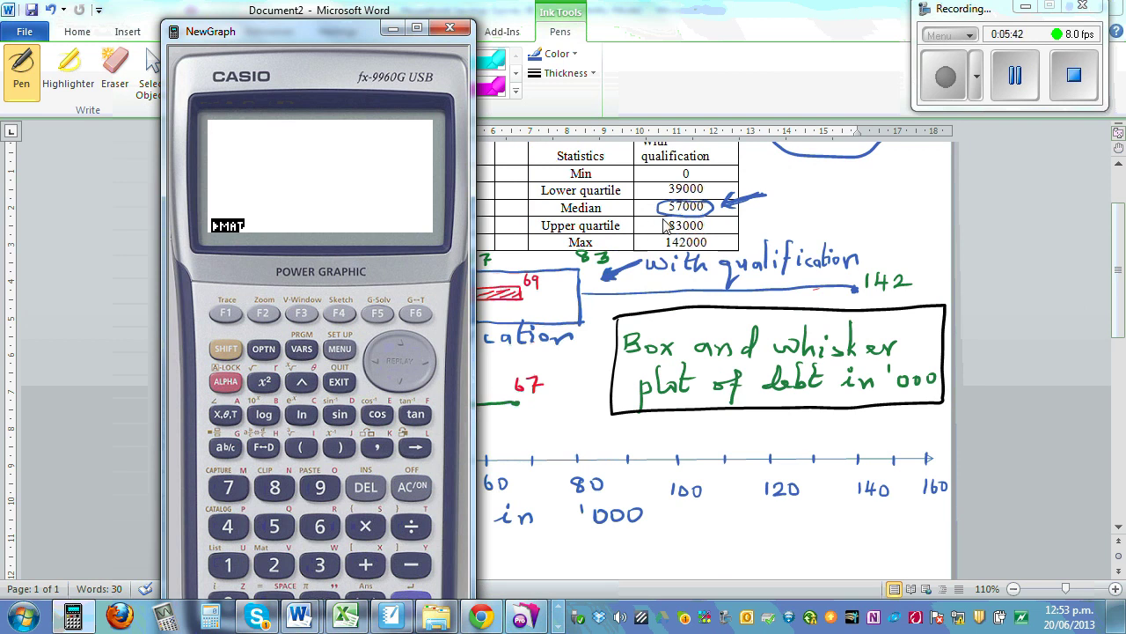
click(274, 526)
click(228, 489)
click(227, 602)
click(227, 599)
click(234, 598)
click(407, 569)
click(228, 564)
click(272, 602)
click(280, 528)
click(365, 528)
Add the bracketed interquartile range (83000−39000) to the expression.
click(303, 447)
click(274, 488)
click(226, 595)
click(227, 601)
click(417, 566)
click(319, 564)
click(320, 488)
click(229, 598)
click(225, 600)
click(226, 601)
click(341, 448)
Divide by √30 and evaluate, giving the lower limit 44950.10373.
click(411, 526)
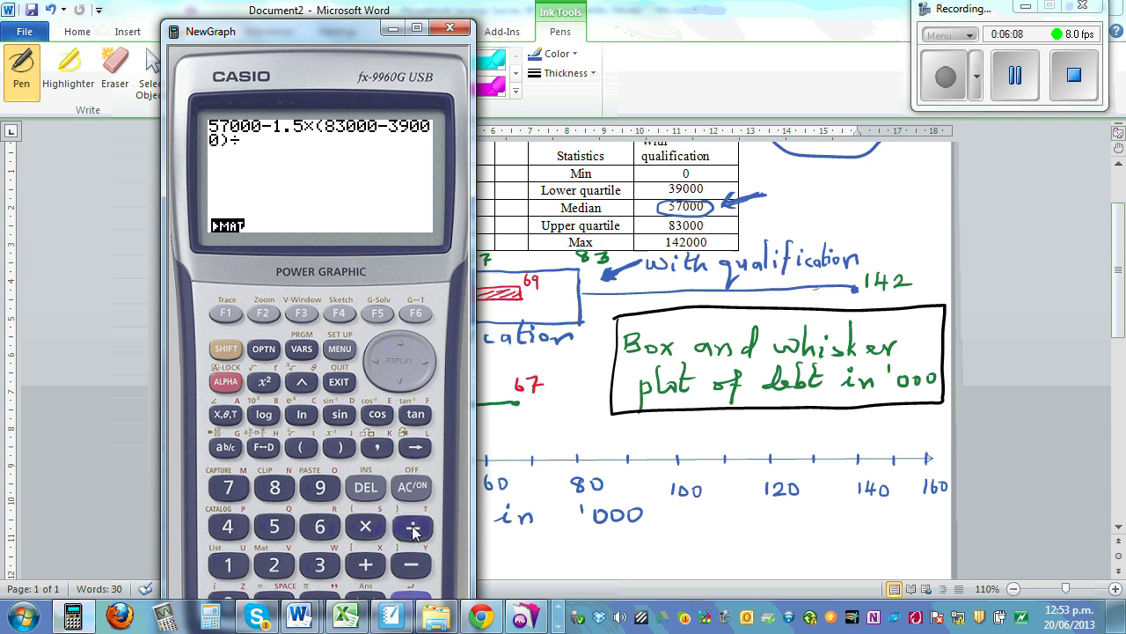
click(231, 351)
click(255, 386)
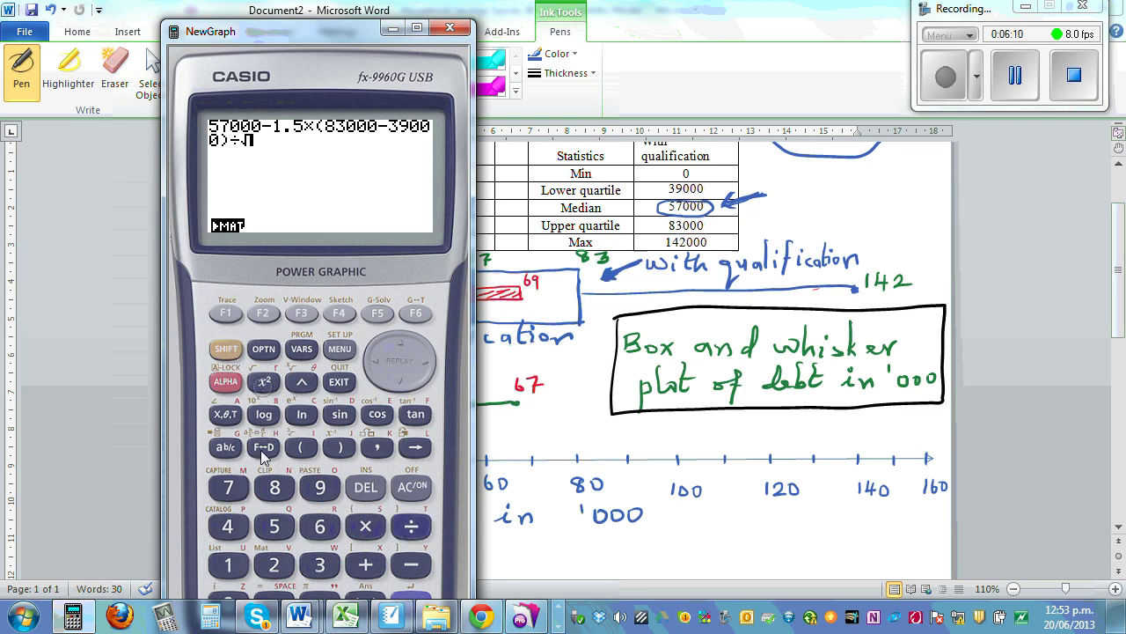
click(322, 567)
click(228, 601)
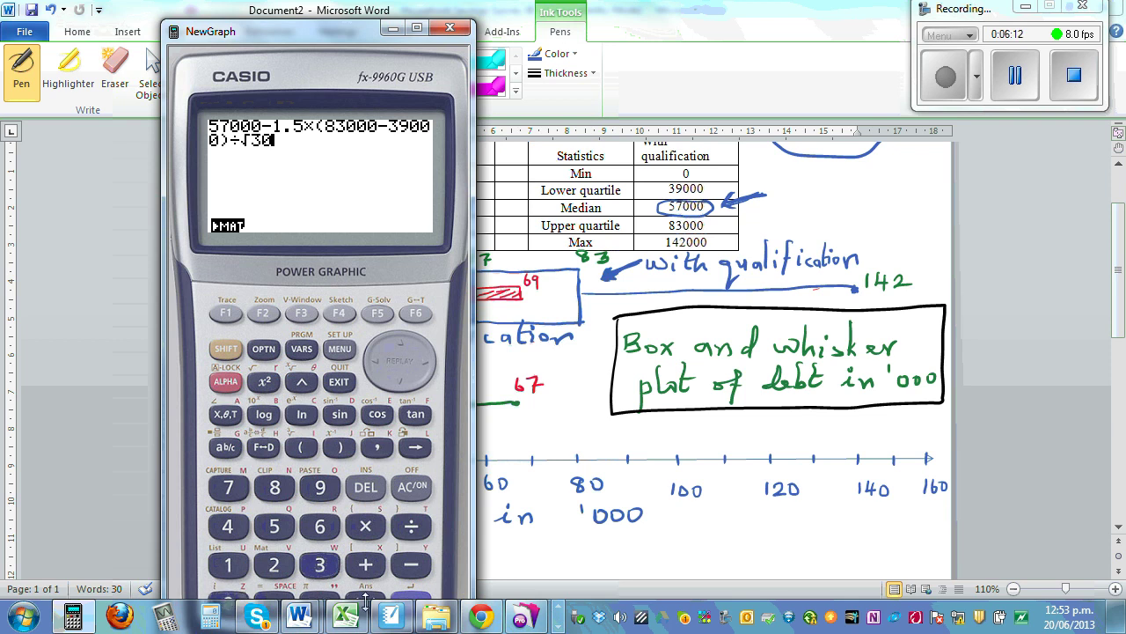
click(406, 601)
drag(265, 33, 202, 34)
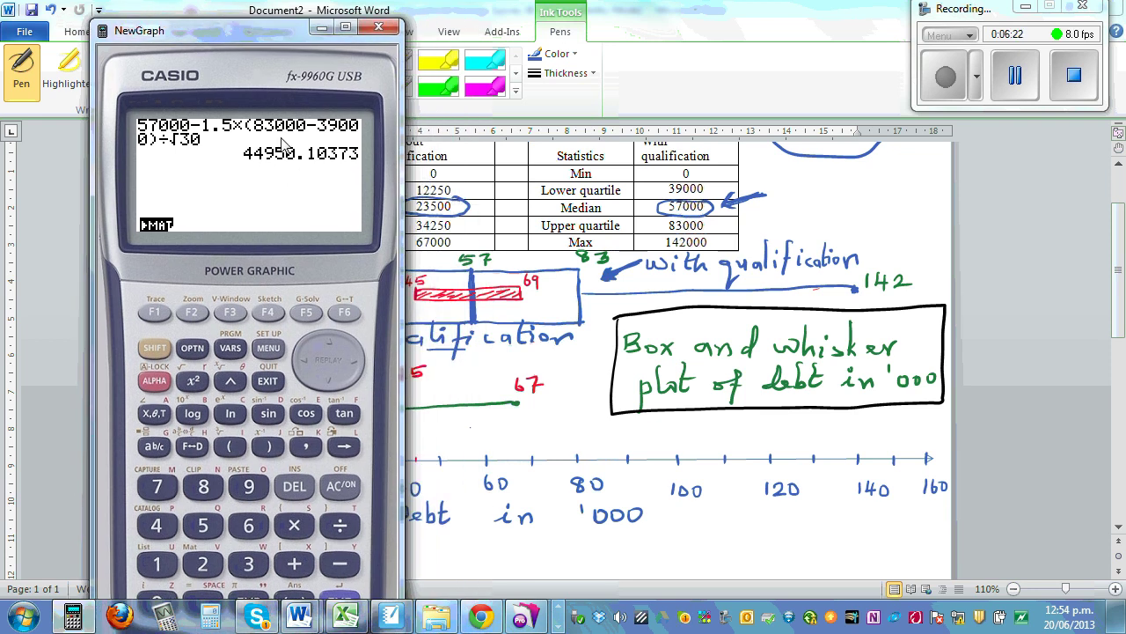
Change the minus after 57000 to plus for the upper limit 69049.89627, then return to Word.
drag(251, 34, 235, 35)
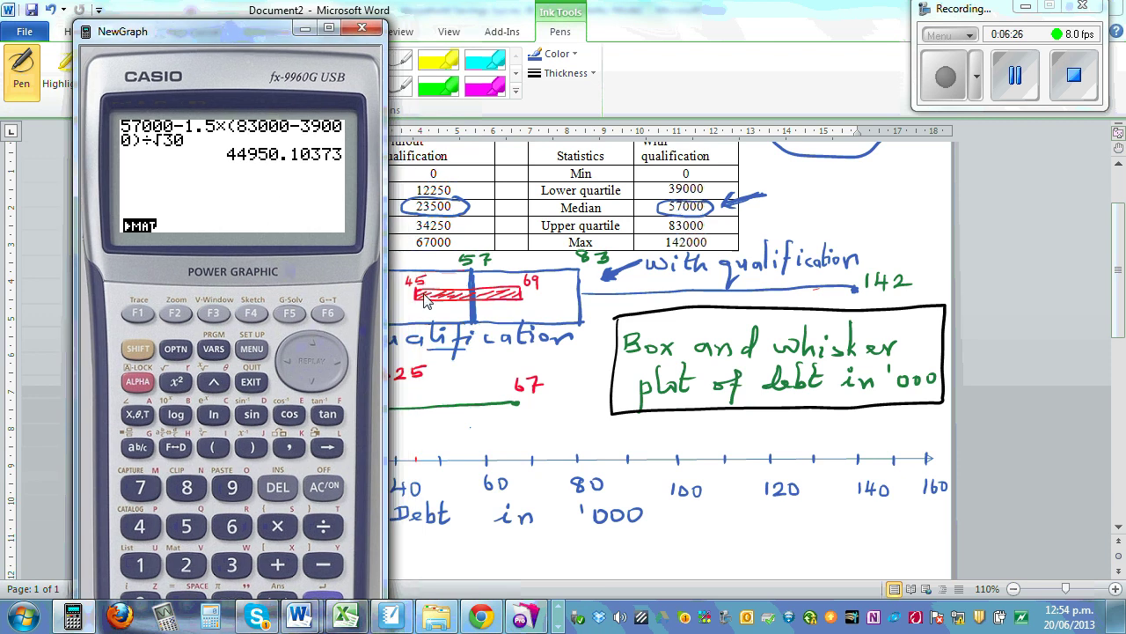
click(339, 366)
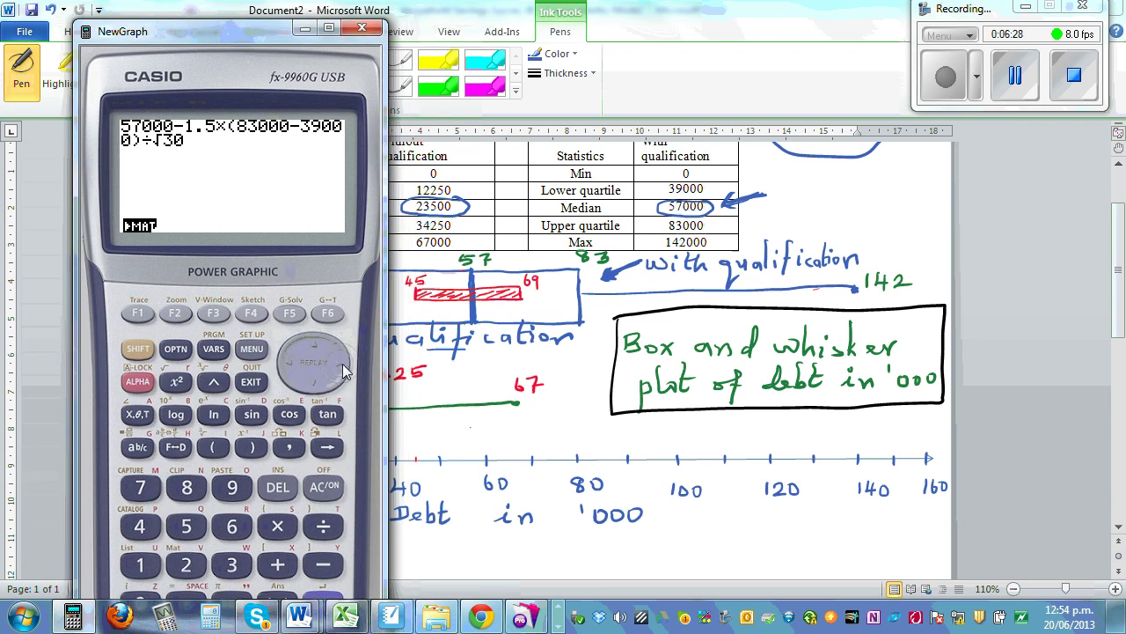
click(277, 564)
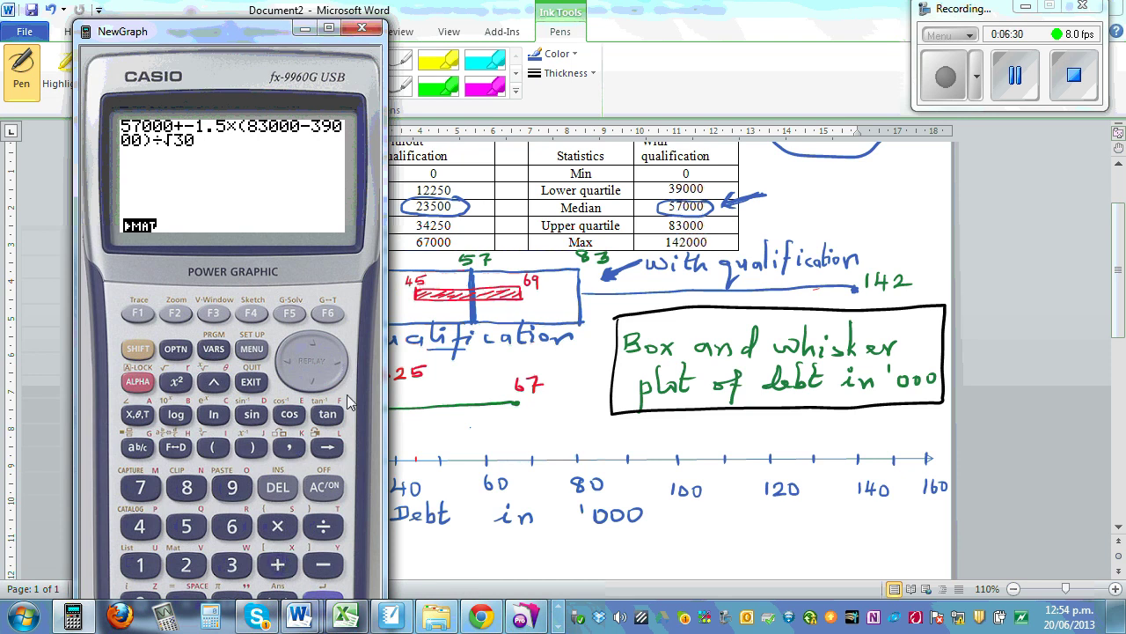
click(343, 369)
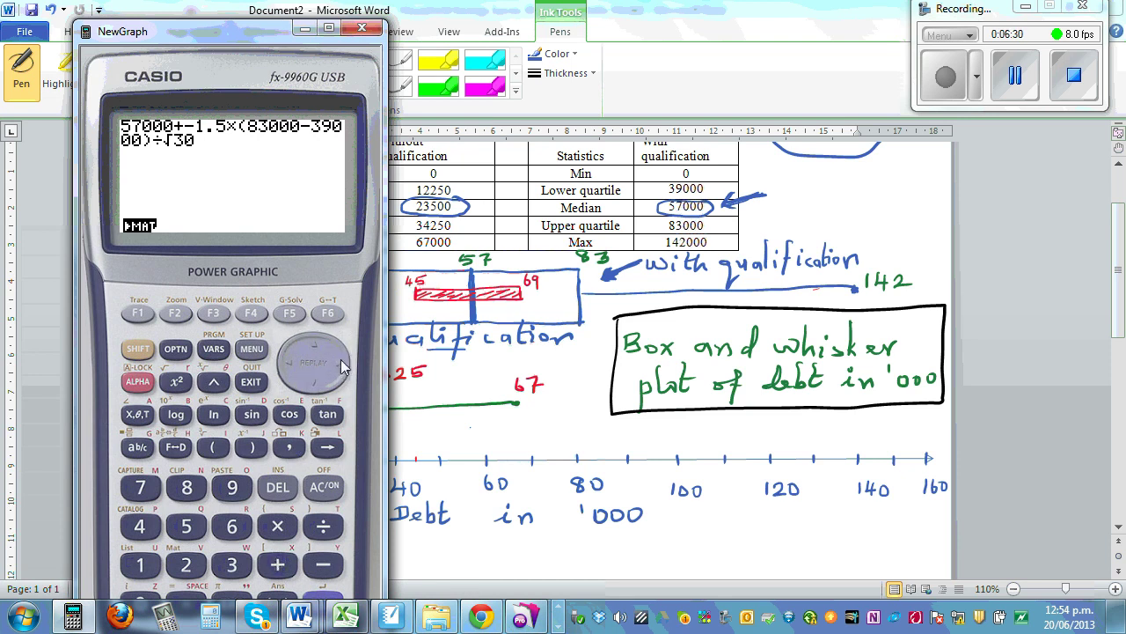
click(322, 595)
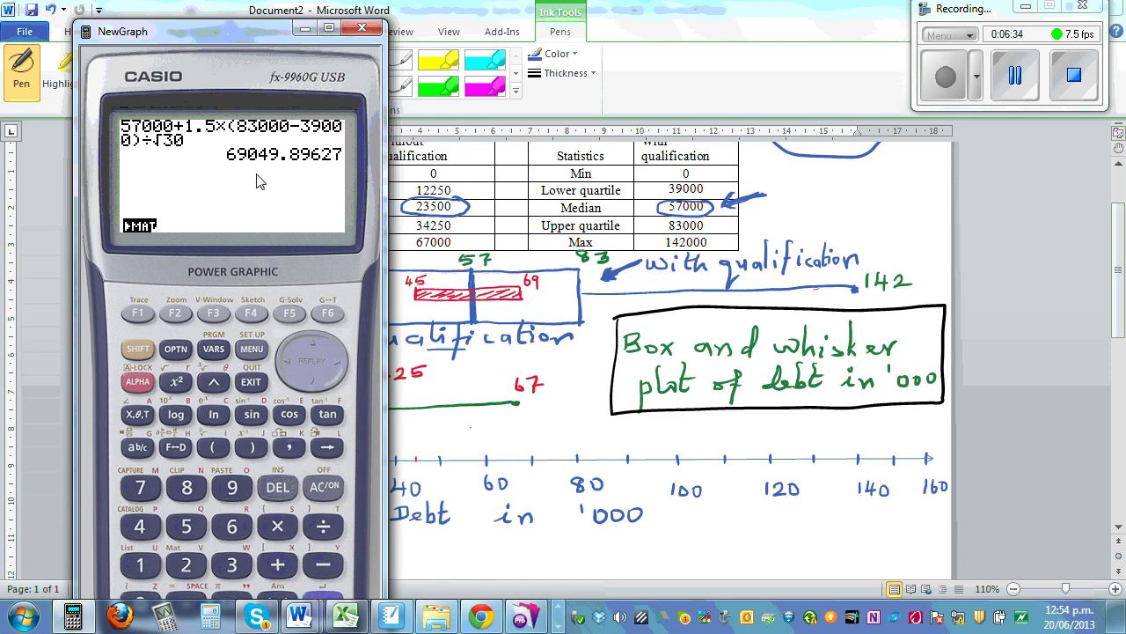
click(568, 433)
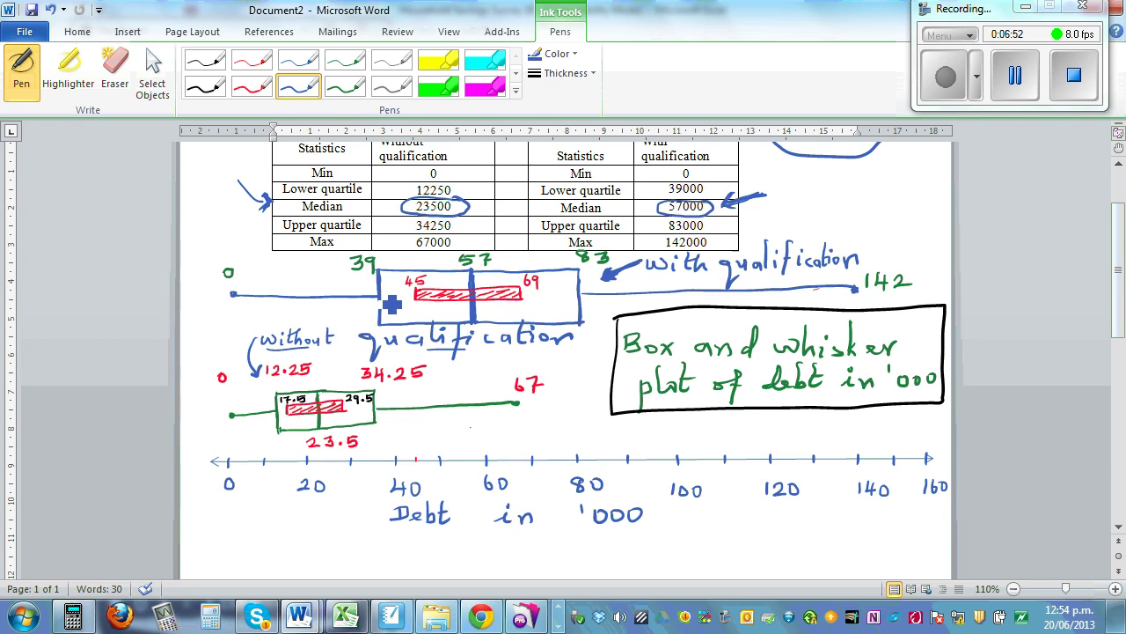
Handwrite 'No overlap of C.I ⇒ with qual > w/o qual' in ink below the axis label.
drag(231, 556, 249, 541)
mouse_move(257, 546)
mouse_down()
mouse_move(344, 566)
mouse_move(360, 535)
mouse_move(392, 597)
mouse_move(403, 555)
mouse_up()
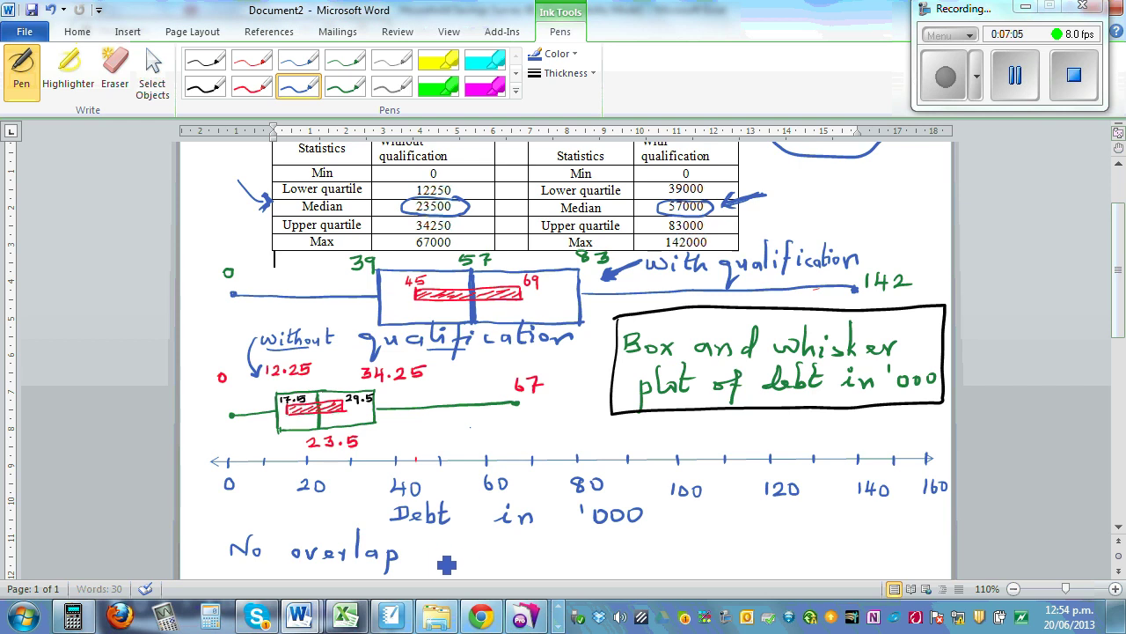
drag(446, 552, 457, 585)
mouse_move(448, 557)
mouse_down()
mouse_move(519, 568)
mouse_move(549, 561)
mouse_move(557, 542)
mouse_up()
mouse_move(542, 561)
mouse_down()
mouse_move(604, 555)
mouse_move(595, 560)
mouse_up()
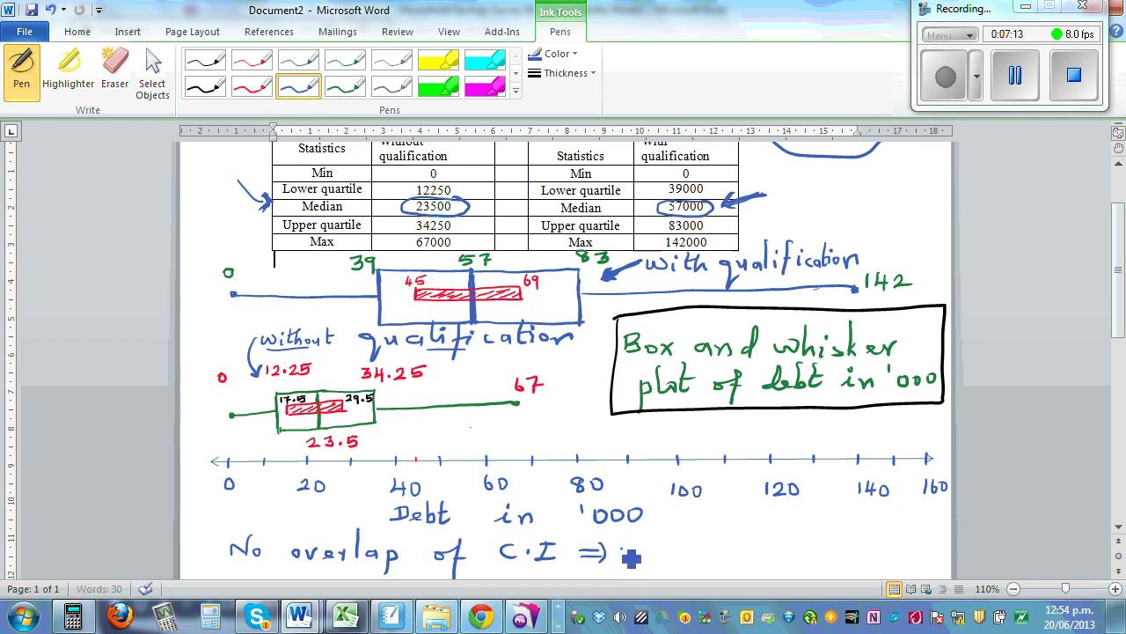
mouse_move(648, 554)
mouse_down()
mouse_move(661, 566)
mouse_move(674, 543)
mouse_move(682, 557)
mouse_move(682, 536)
mouse_up()
click(658, 538)
mouse_move(685, 530)
mouse_down()
mouse_move(693, 558)
mouse_move(719, 569)
mouse_move(724, 557)
mouse_move(860, 539)
mouse_move(851, 564)
mouse_move(877, 540)
mouse_move(914, 558)
mouse_move(921, 538)
mouse_move(951, 528)
mouse_move(943, 548)
mouse_up()
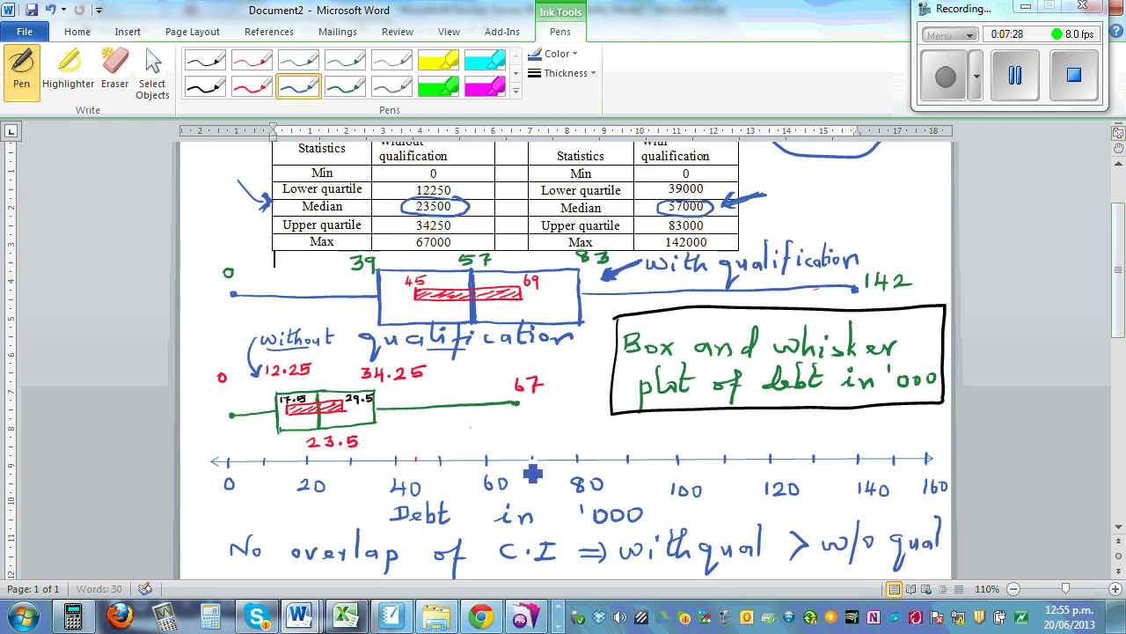